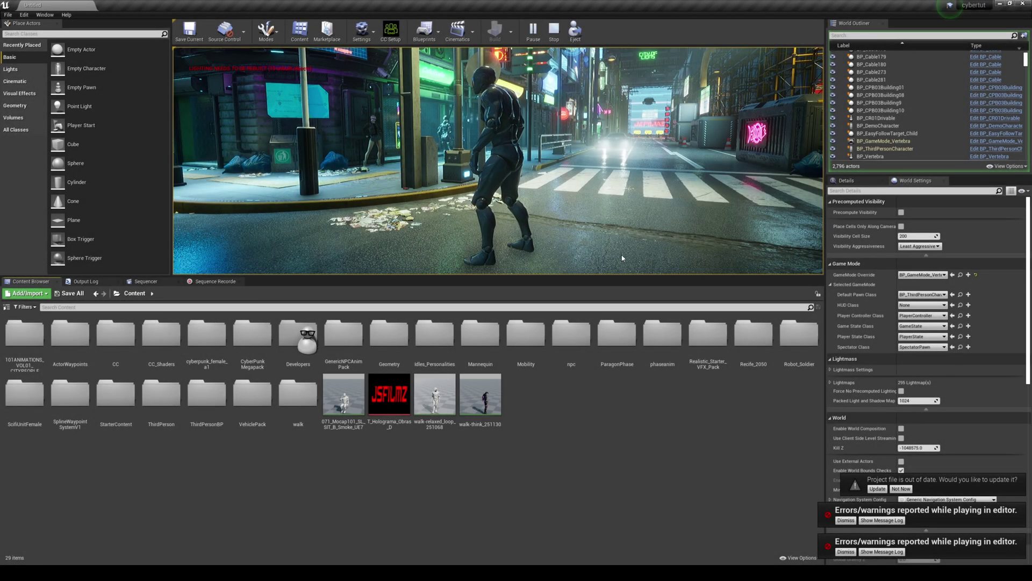
Step: Walk the mannequin character around the street crossing in the running play session, then end the session
{"action": "left_click", "coordinate": [623, 253]}
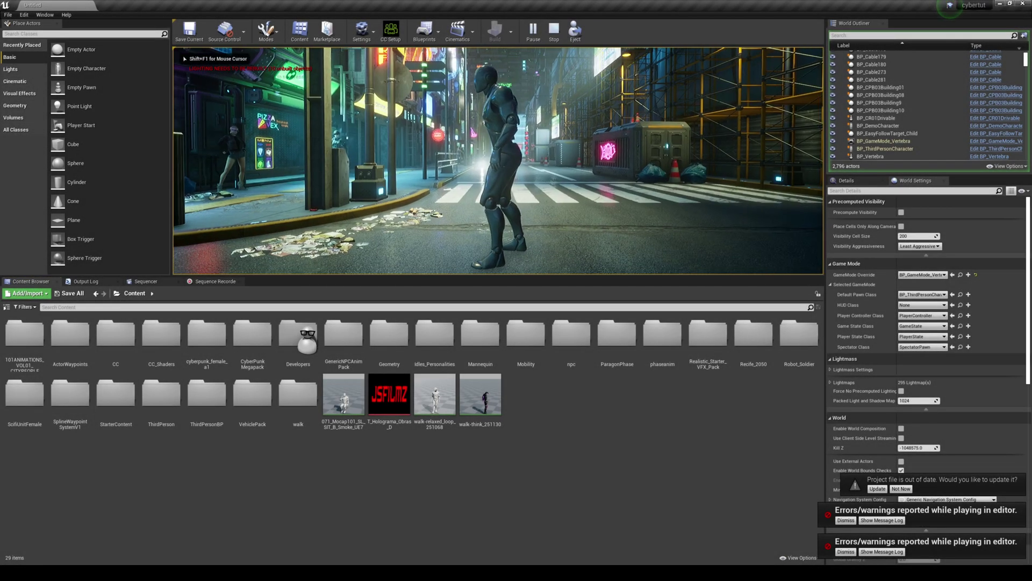
{"action": "key", "text": "w"}
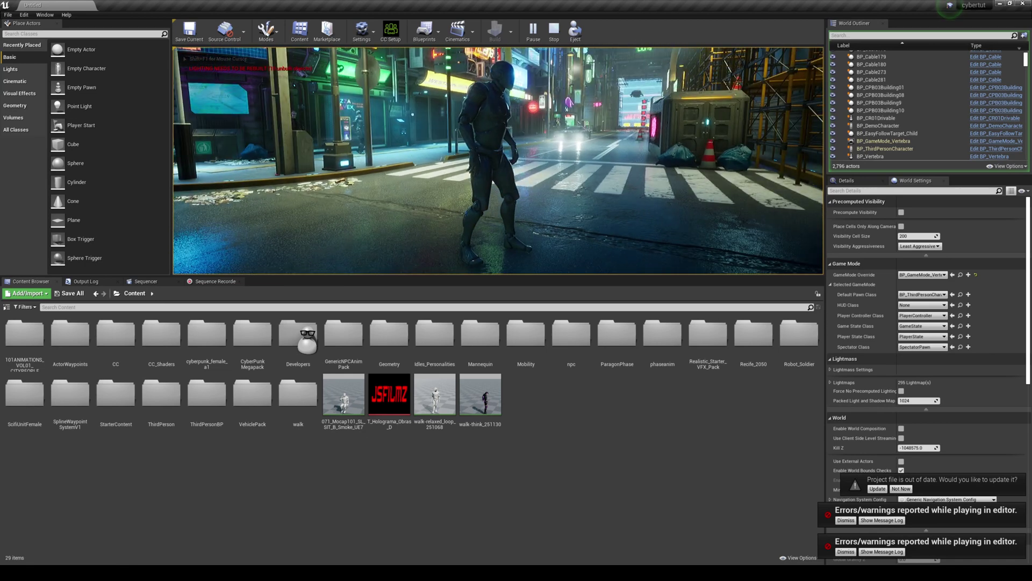
{"action": "key", "text": "a"}
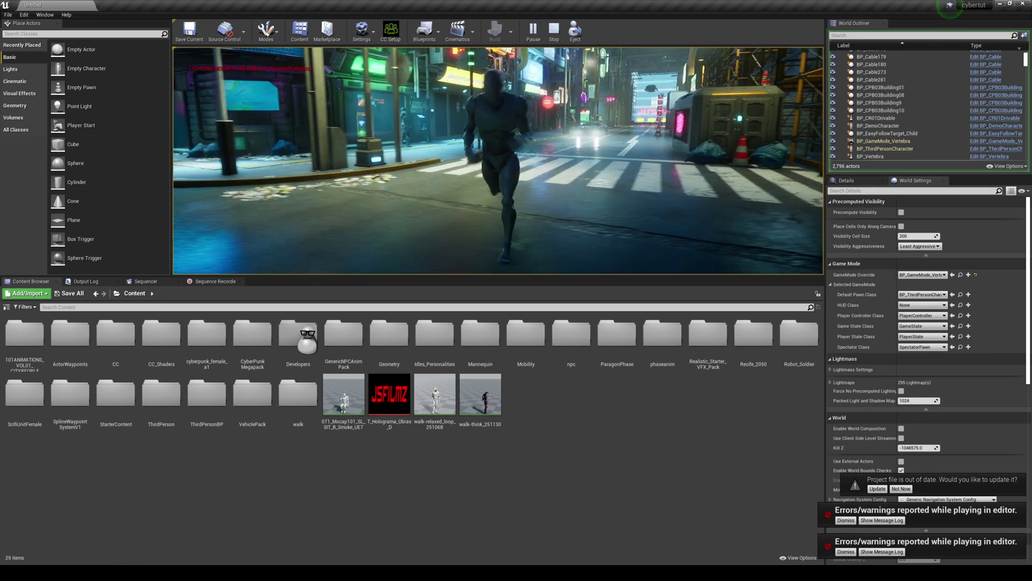
{"action": "key", "text": "a"}
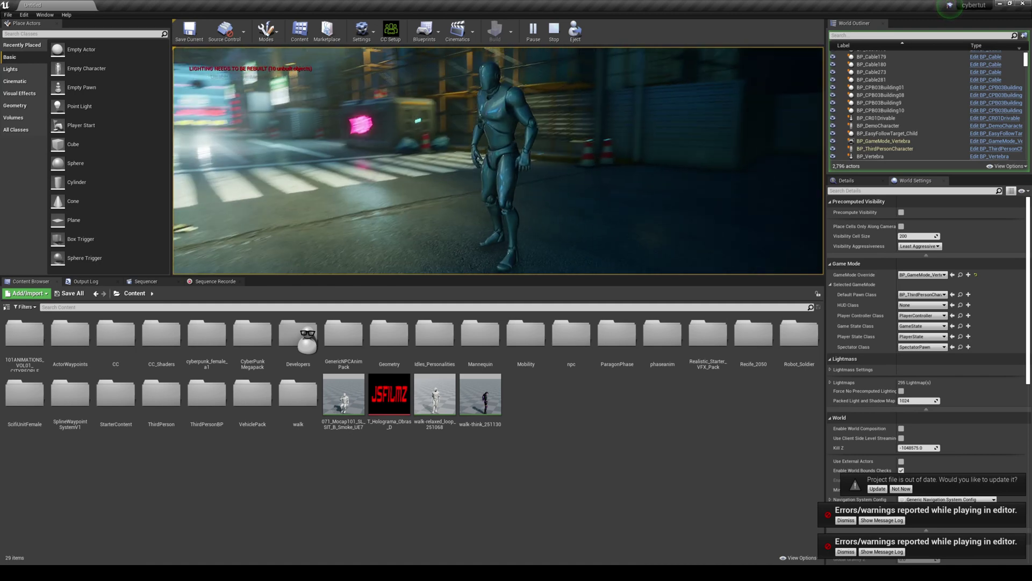
{"action": "key", "text": "s"}
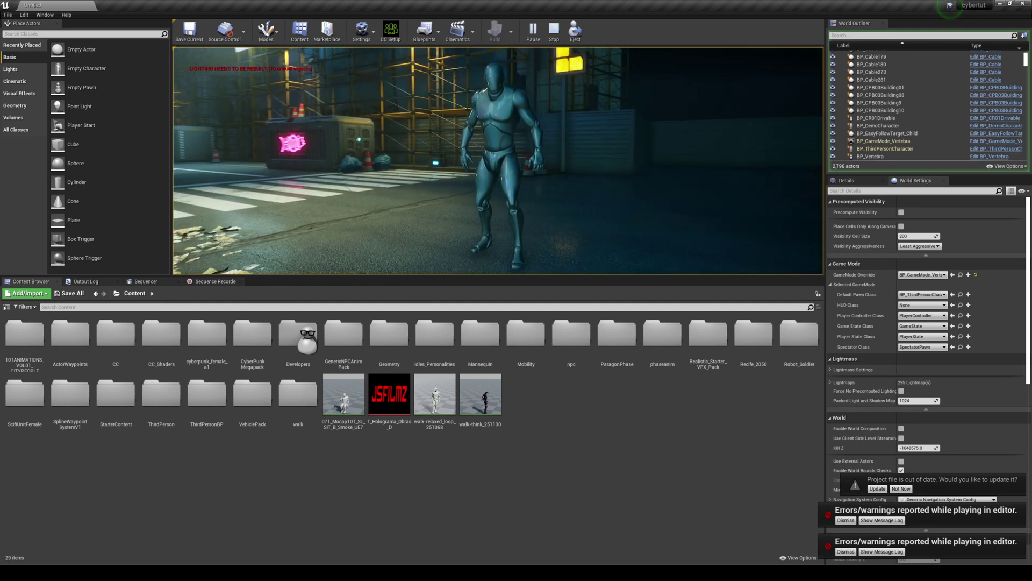
{"action": "key", "text": "d"}
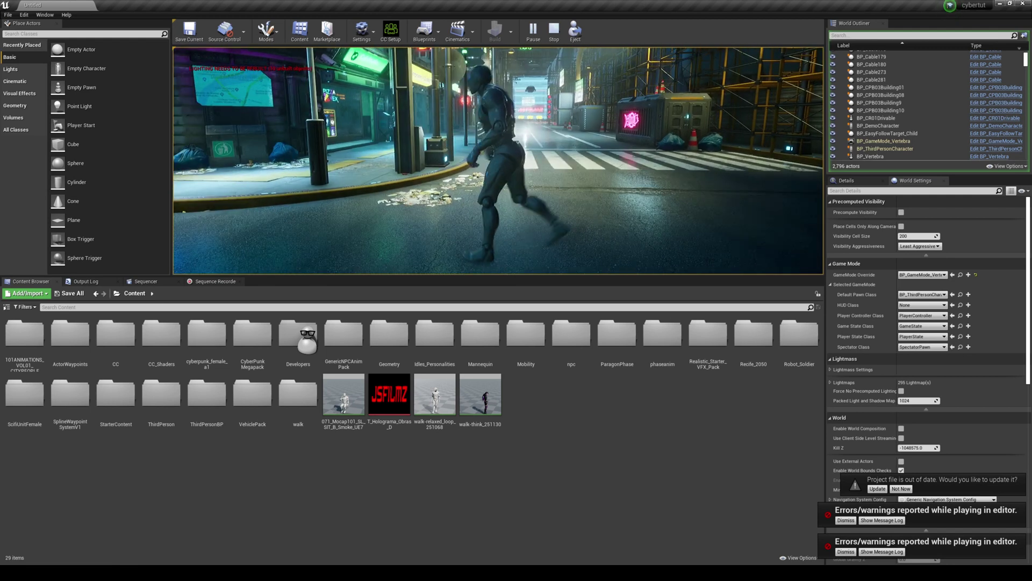
{"action": "key", "text": "Escape"}
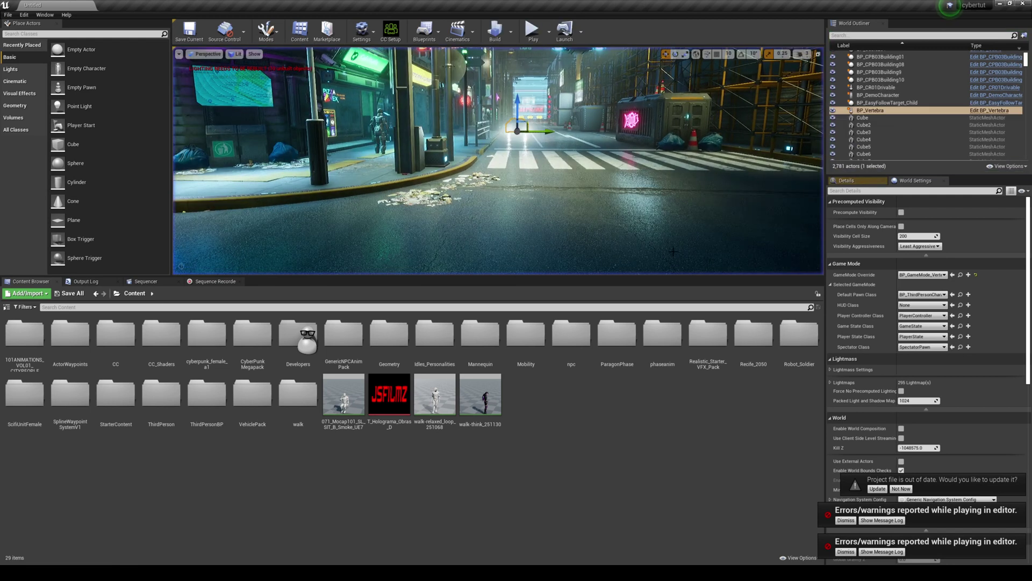
Step: Create a new folder named pro in the Content folder and open it
{"action": "right_click", "coordinate": [322, 478]}
{"action": "left_click", "coordinate": [355, 241]}
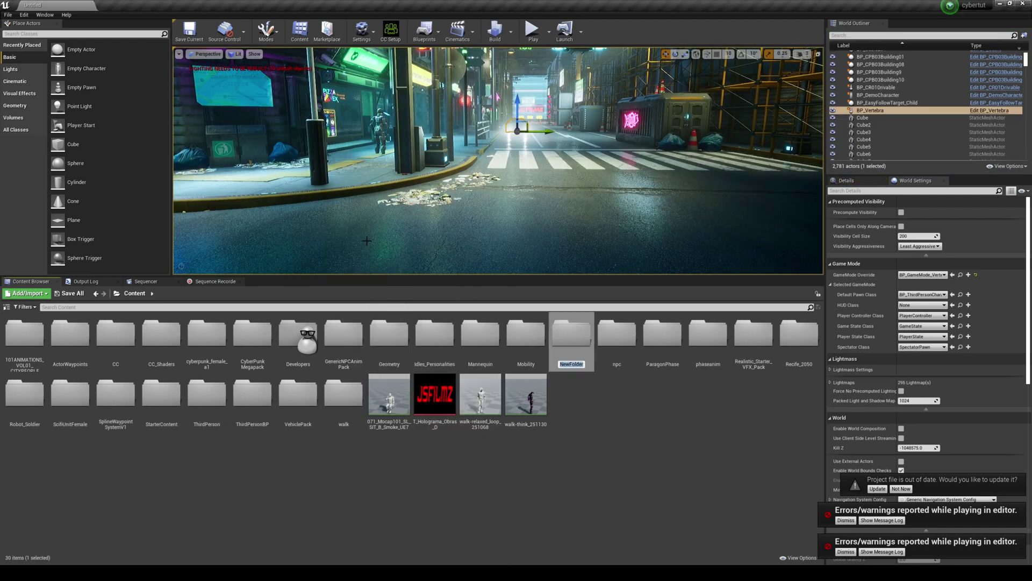
{"action": "key", "text": "Return"}
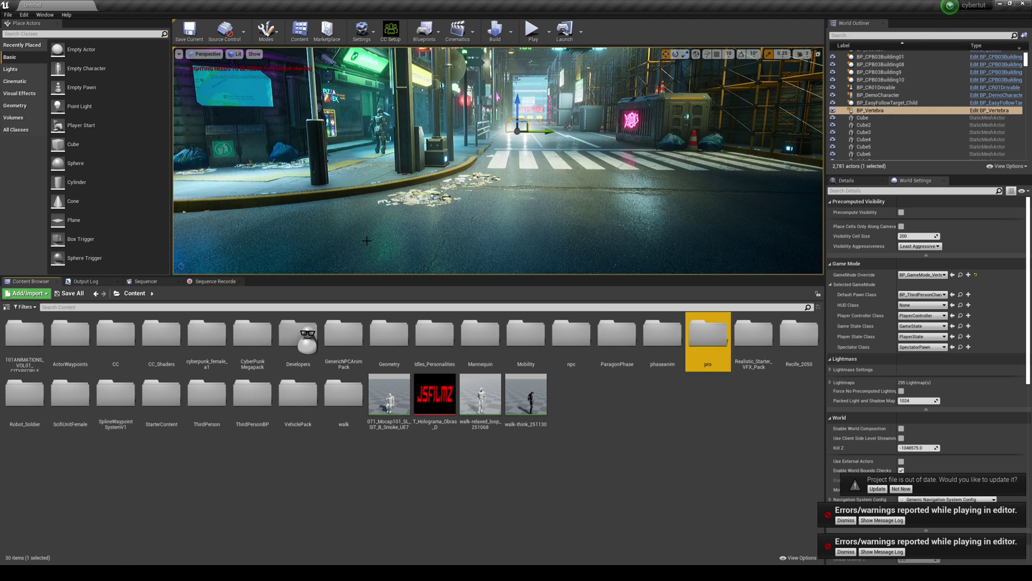
{"action": "double_click", "coordinate": [698, 329]}
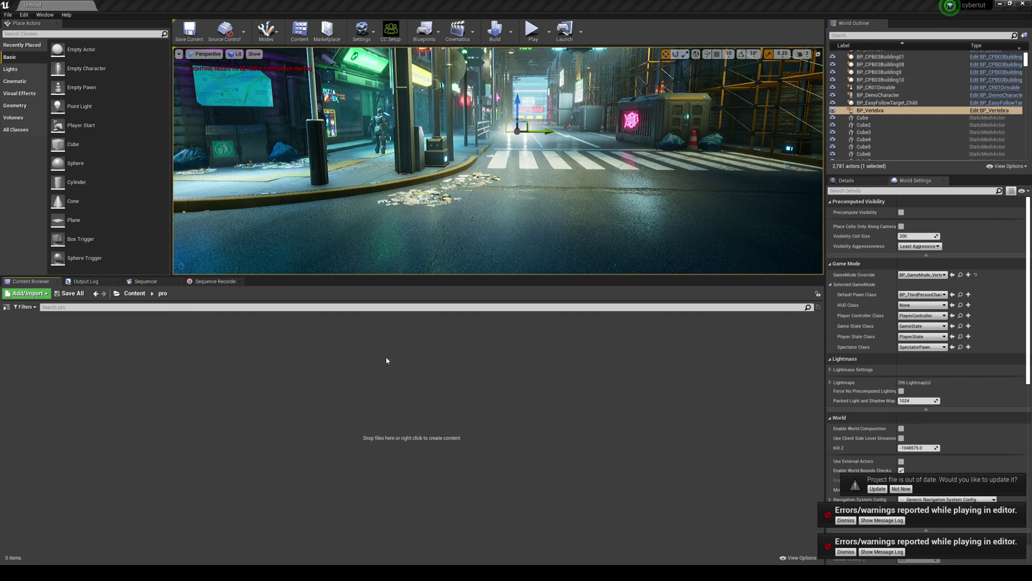
Step: Bring the jean3 FBX character into the pro folder, using Character Creator & iClone Auto Setup with HQ Shader
{"action": "left_click_drag", "start_coordinate": [405, 356], "coordinate": [450, 402]}
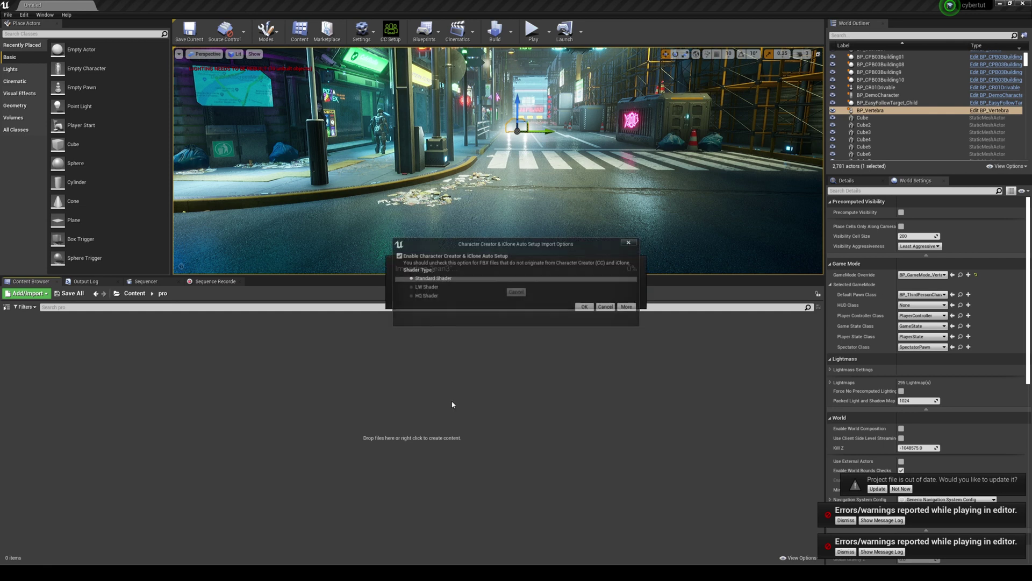
{"action": "left_click", "coordinate": [410, 296]}
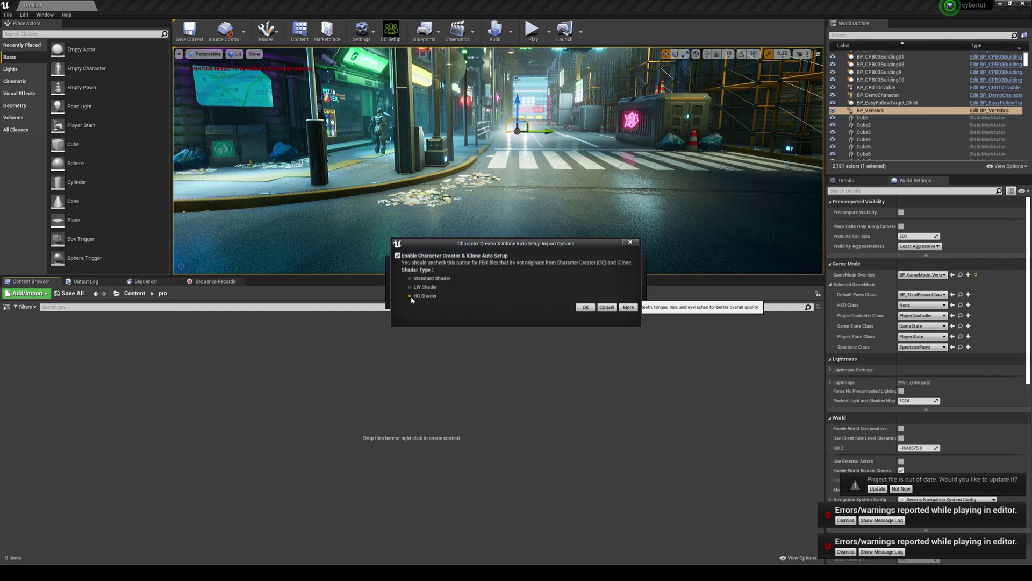
{"action": "left_click", "coordinate": [585, 307]}
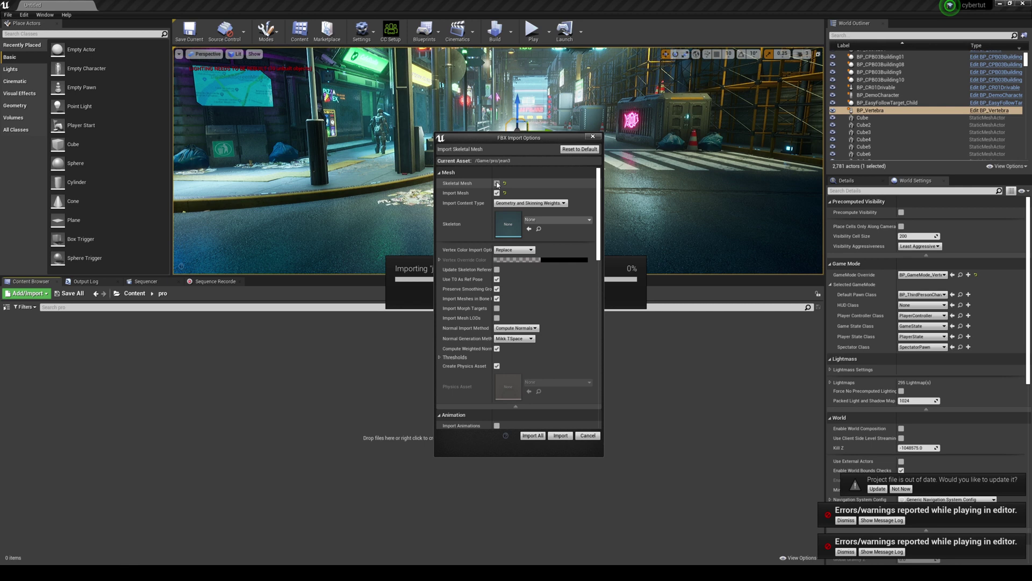
Step: Import jean3 as a skeletal mesh with morph targets enabled and the material import method set to Create New Materials
{"action": "left_click", "coordinate": [497, 184]}
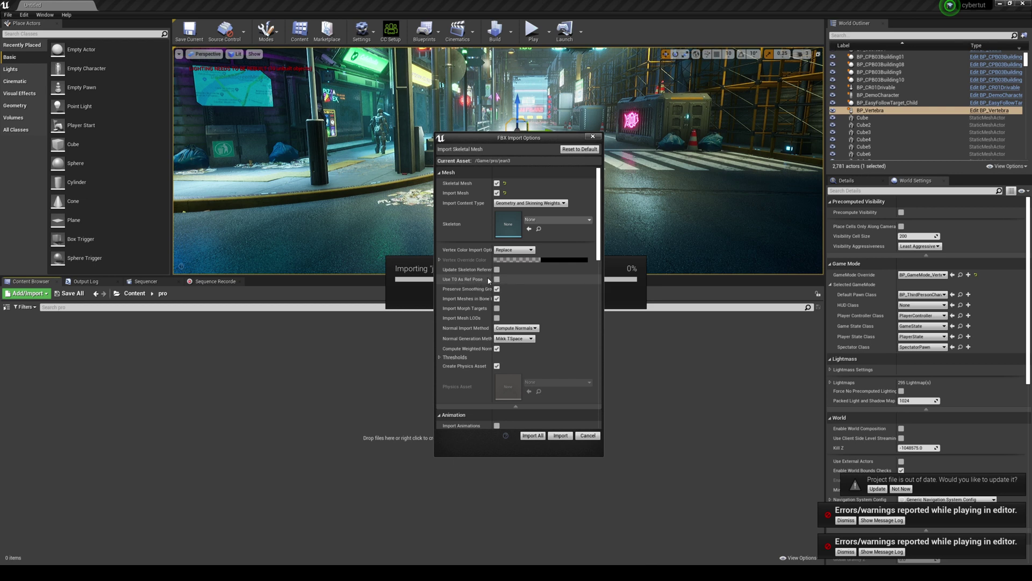
{"action": "left_click_drag", "start_coordinate": [600, 249], "coordinate": [600, 287]}
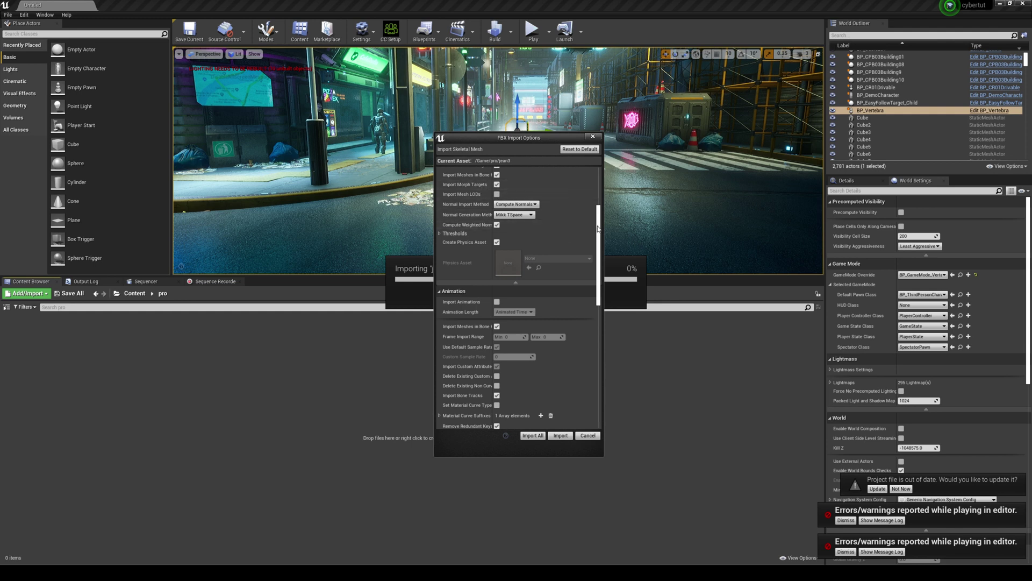
{"action": "left_click_drag", "start_coordinate": [598, 228], "coordinate": [589, 316]}
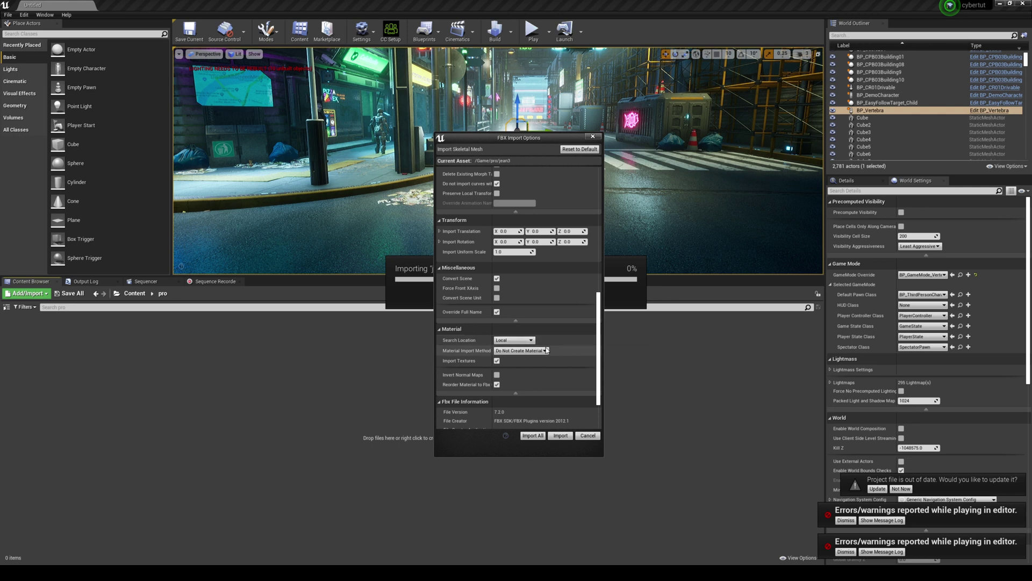
{"action": "left_click", "coordinate": [540, 351]}
{"action": "left_click", "coordinate": [524, 357]}
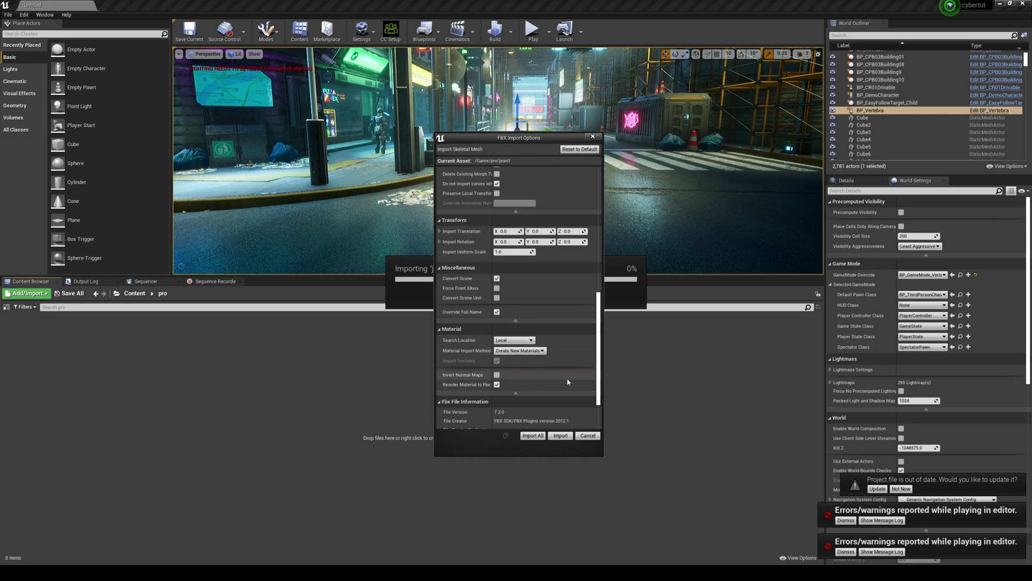
{"action": "scroll", "coordinate": [571, 409], "scroll_direction": "down", "scroll_amount": 2}
{"action": "left_click", "coordinate": [561, 435]}
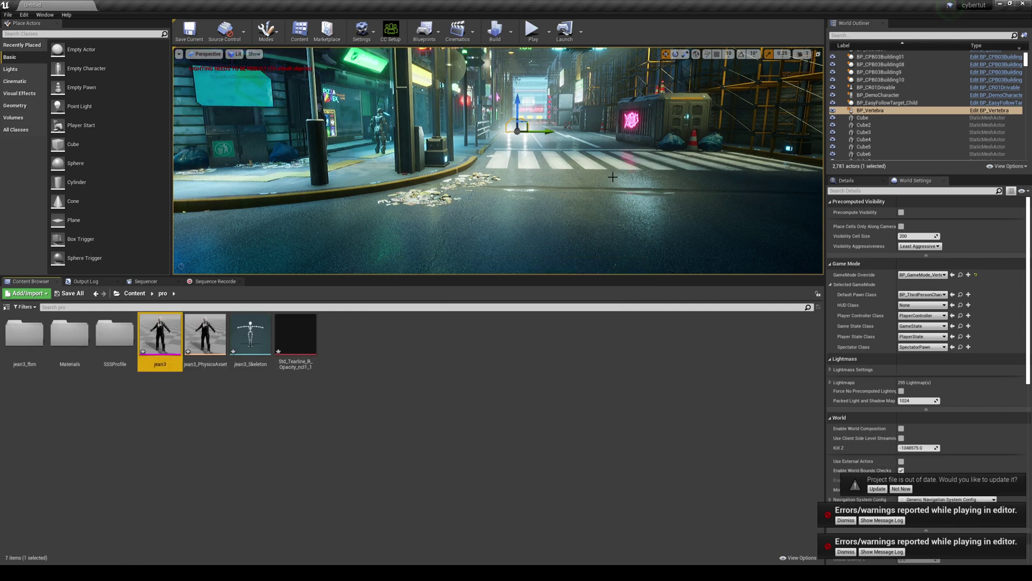
Step: Move the level view to the crosswalk, play the level briefly with the mannequin, and stop it
{"action": "mouse_move", "coordinate": [649, 215]}
{"action": "right_mouse_down"}
{"action": "mouse_move", "coordinate": [659, 200]}
{"action": "mouse_move", "coordinate": [628, 180]}
{"action": "mouse_move", "coordinate": [649, 215]}
{"action": "right_mouse_up"}
{"action": "key", "text": "w"}
{"action": "key", "text": "g"}
{"action": "key", "text": "g"}
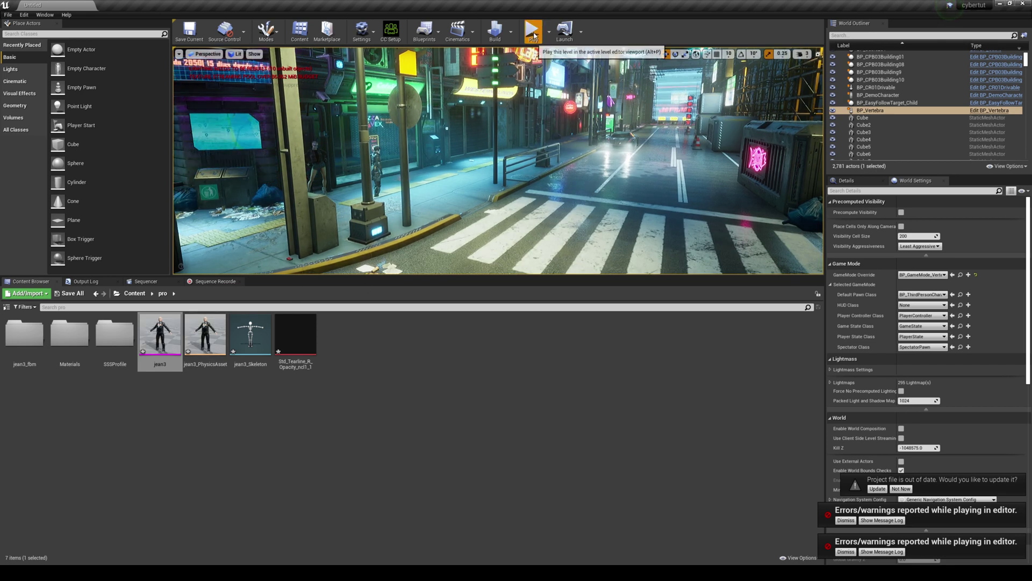
{"action": "left_click", "coordinate": [529, 219]}
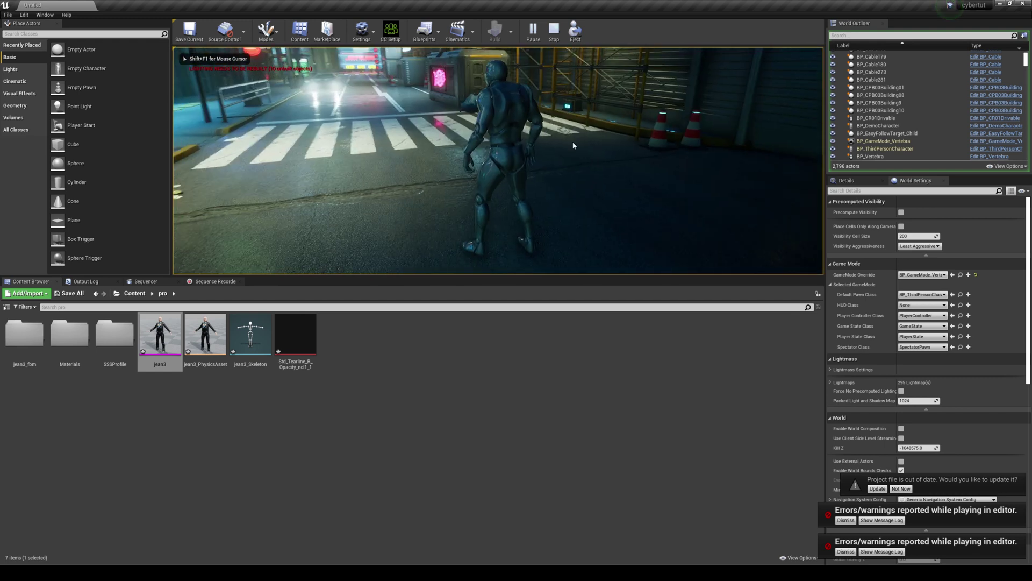
{"action": "key", "text": "Escape"}
Step: Return from the pro folder to the top-level Content folder
{"action": "mouse_move", "coordinate": [163, 347]}
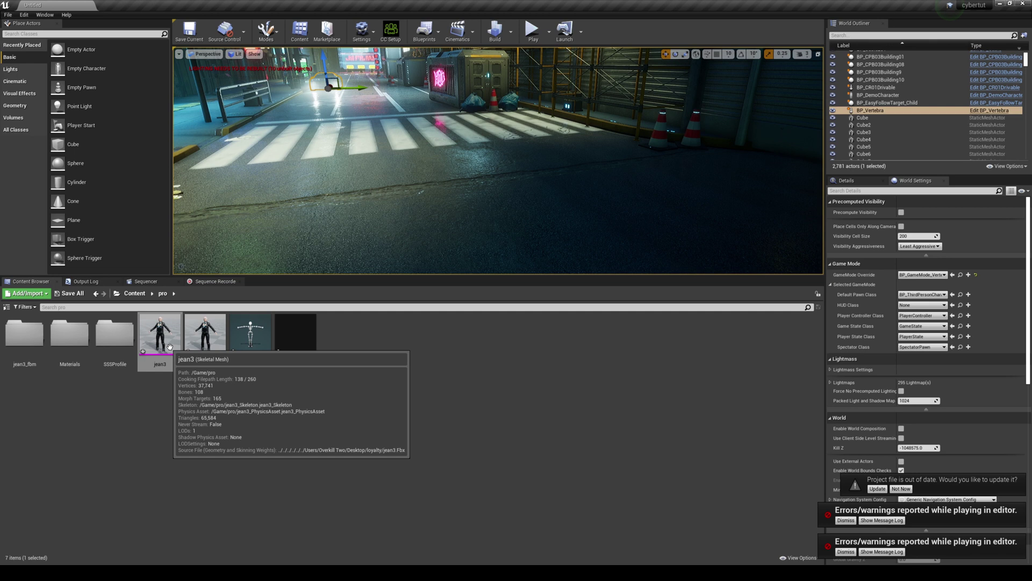
{"action": "left_click", "coordinate": [134, 294]}
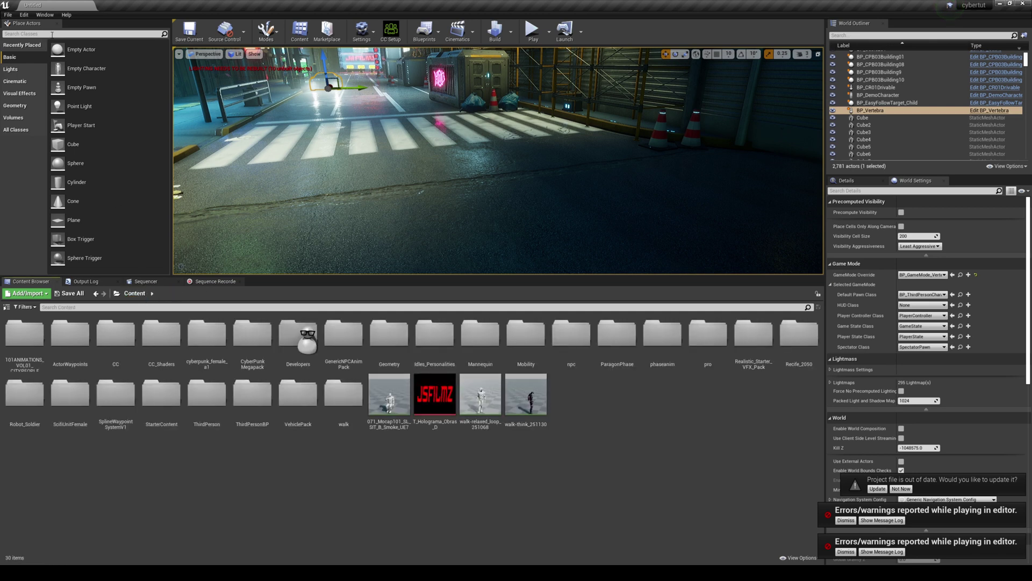
{"action": "left_click", "coordinate": [8, 14]}
{"action": "left_click", "coordinate": [90, 100]}
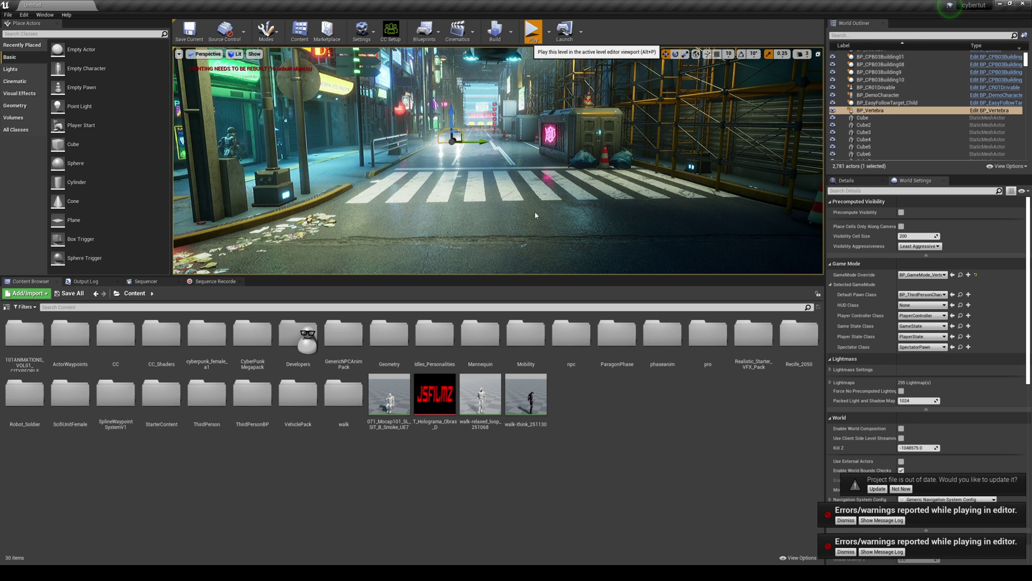
Step: Play the level, open the spawned BP_ThirdPersonCharacter's blueprint to view its character model in 3D, and stop playing
{"action": "key", "text": "alt+p"}
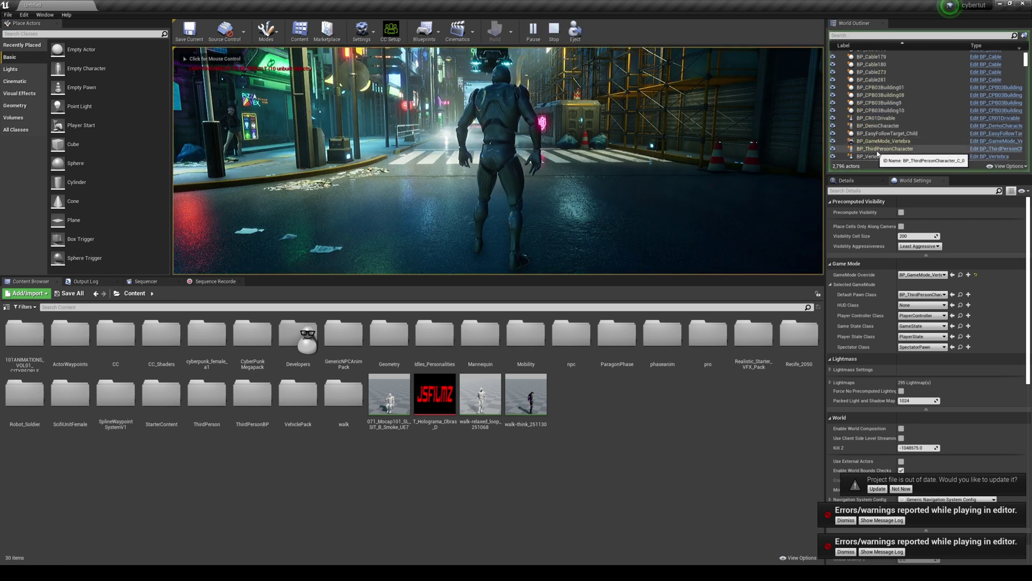
{"action": "left_click", "coordinate": [979, 150]}
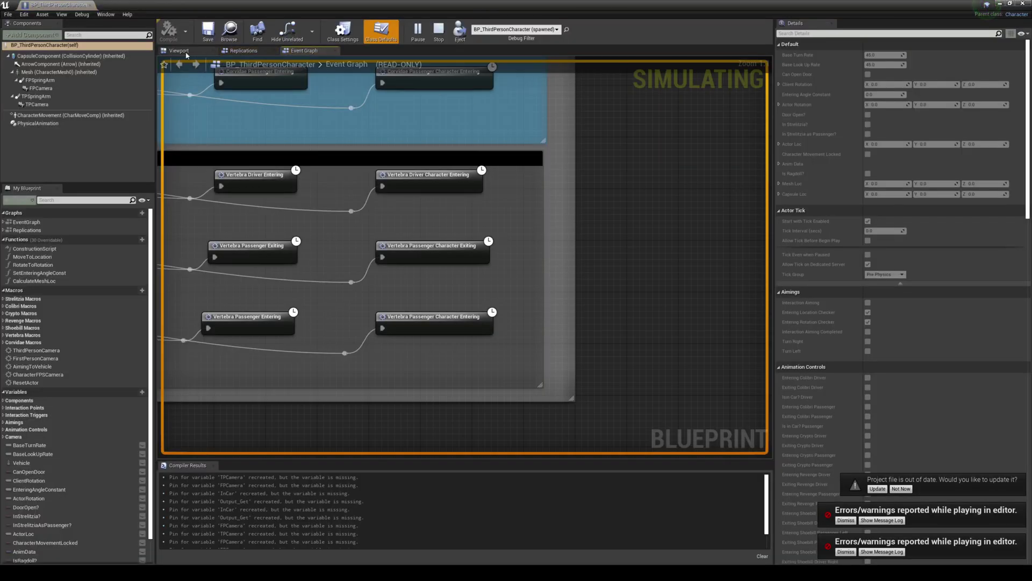
{"action": "left_click", "coordinate": [185, 51]}
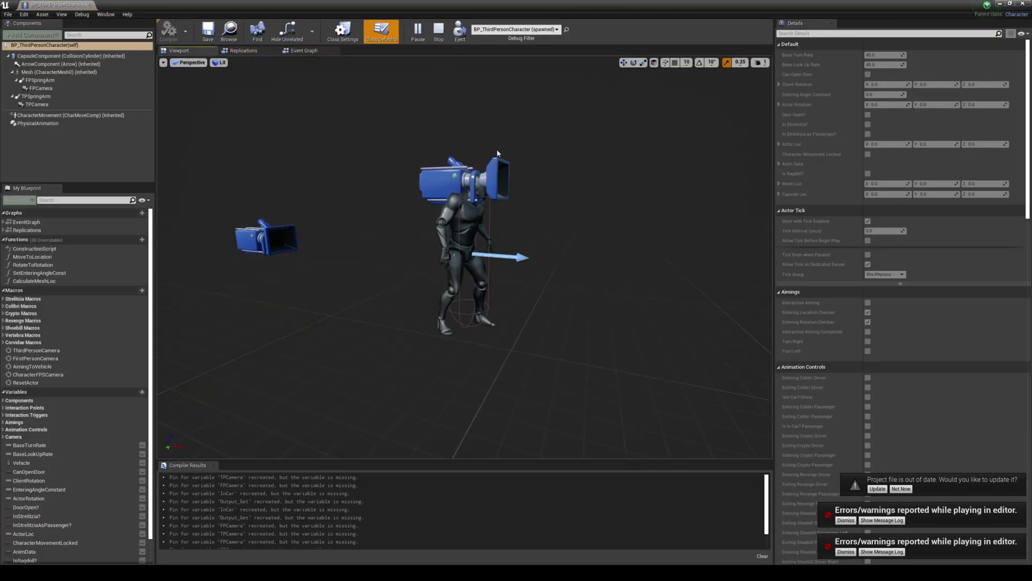
{"action": "left_click", "coordinate": [438, 31]}
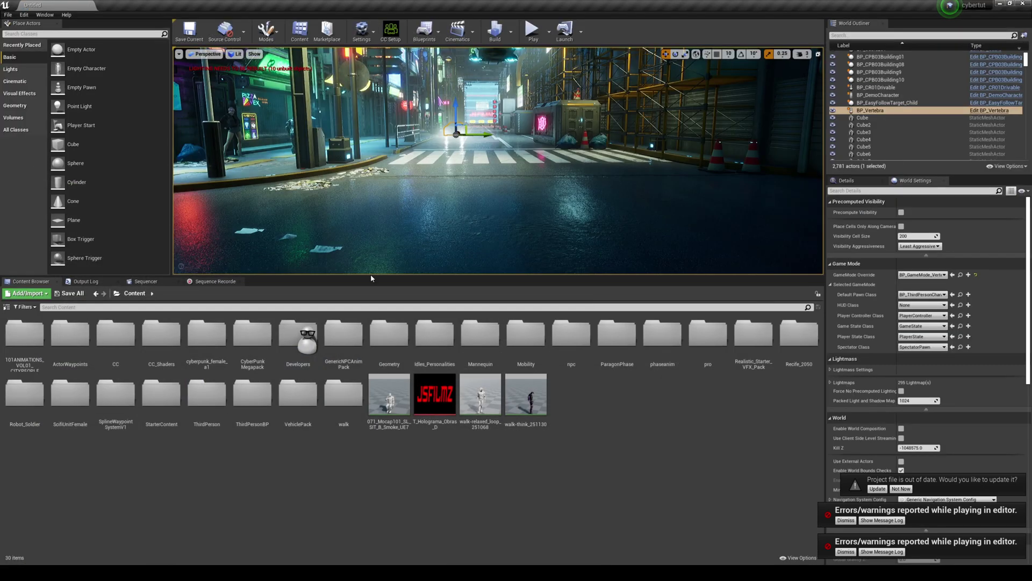
Step: Open the Blueprints folder under VehiclePack/ThirdPersonCharacter
{"action": "left_click", "coordinate": [308, 411]}
{"action": "double_click", "coordinate": [308, 411]}
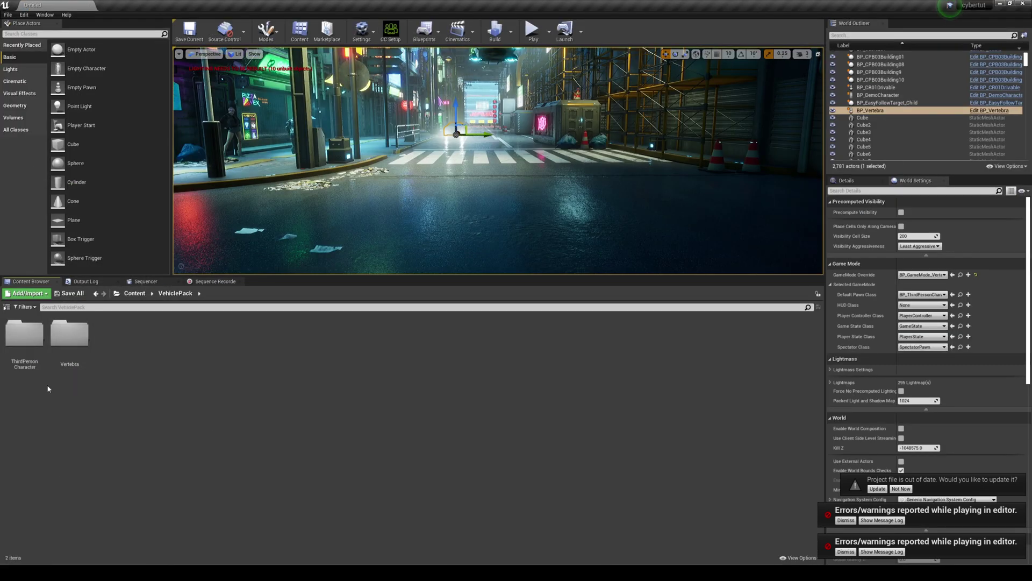
{"action": "double_click", "coordinate": [32, 350]}
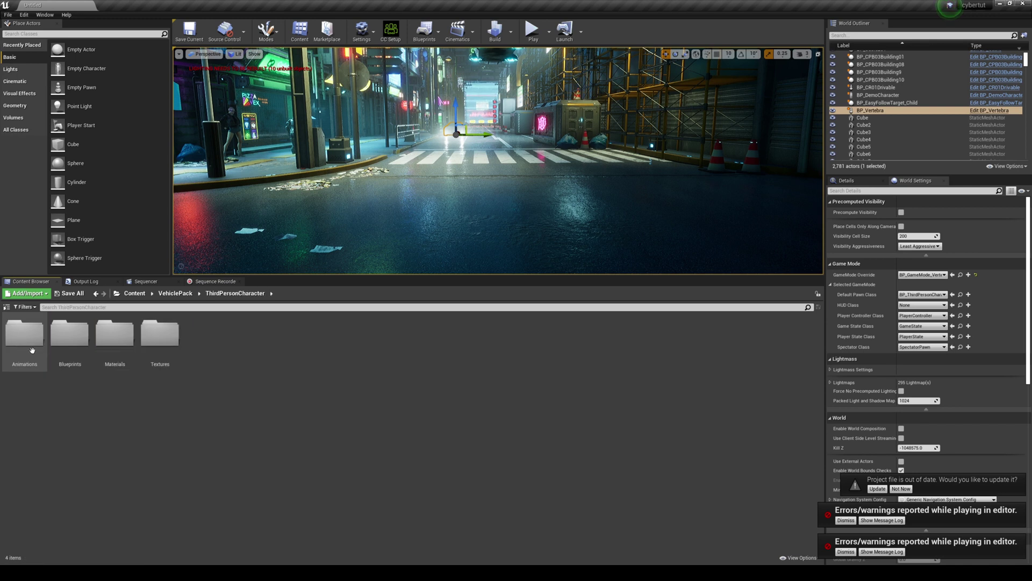
{"action": "double_click", "coordinate": [68, 349]}
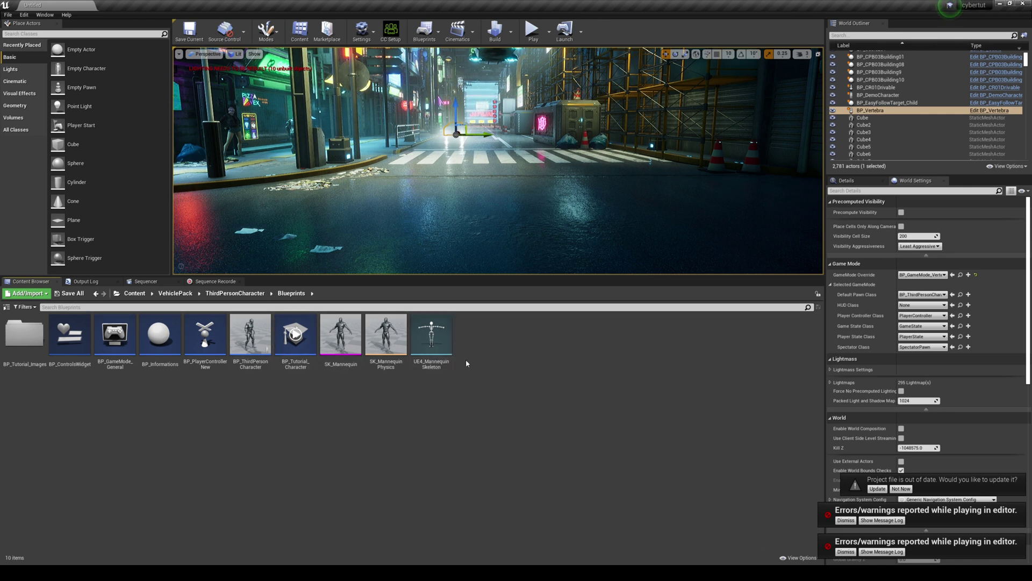
Step: Rename the mannequin skeleton asset as UE5_Mannequin_Skeleton
{"action": "right_click", "coordinate": [438, 341]}
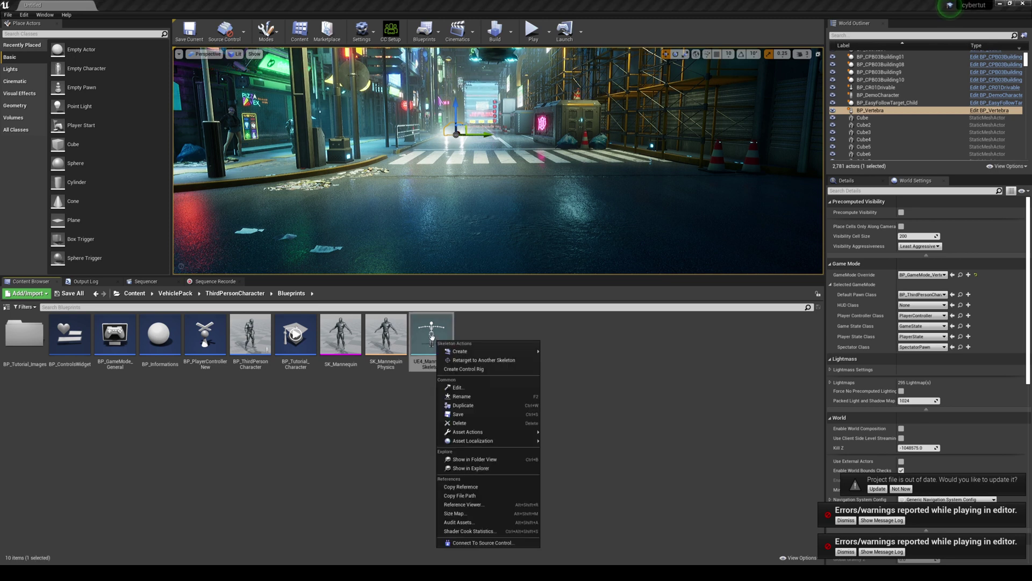
{"action": "left_click", "coordinate": [466, 397]}
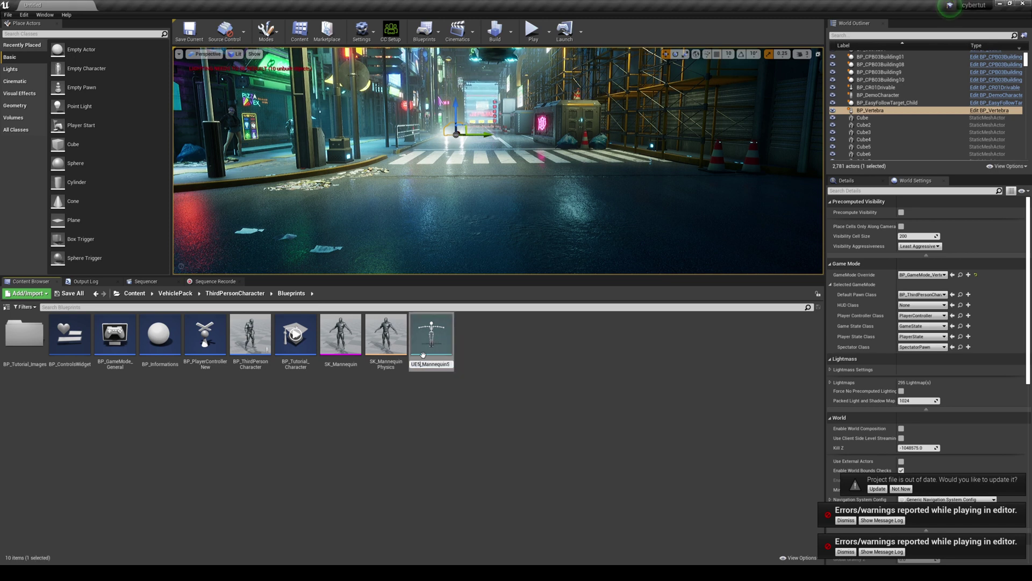
{"action": "key", "text": "Return"}
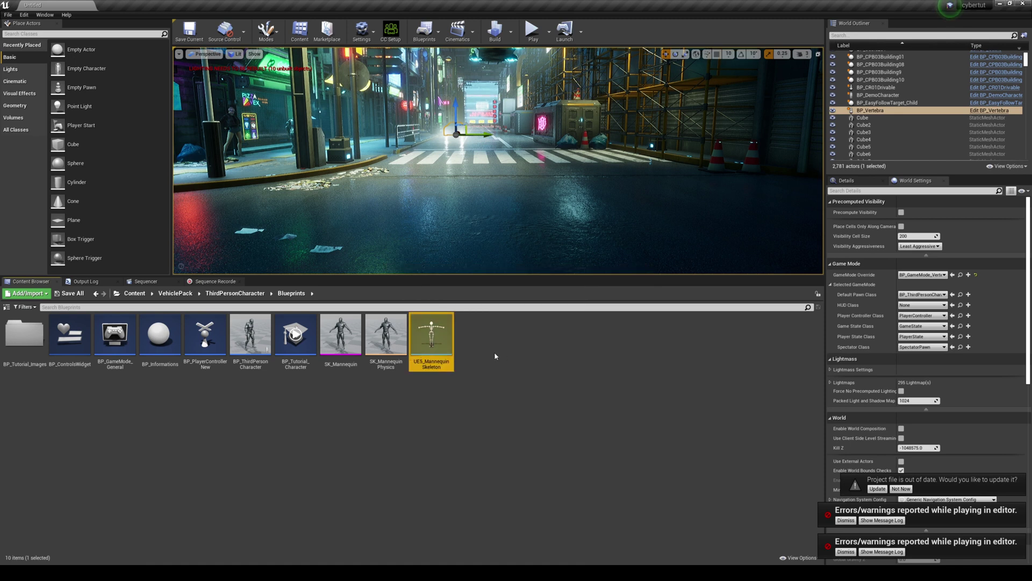
Step: Select the BP_ThirdPersonCharacter blueprint, start a short play session of the level, and end it
{"action": "left_click", "coordinate": [251, 336]}
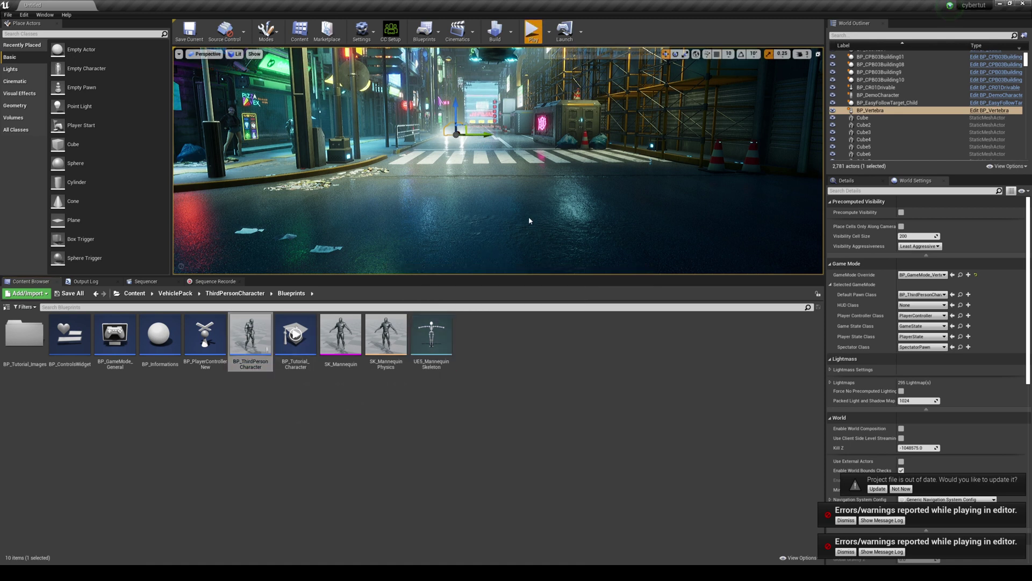
{"action": "left_click", "coordinate": [534, 195]}
{"action": "key", "text": "Escape"}
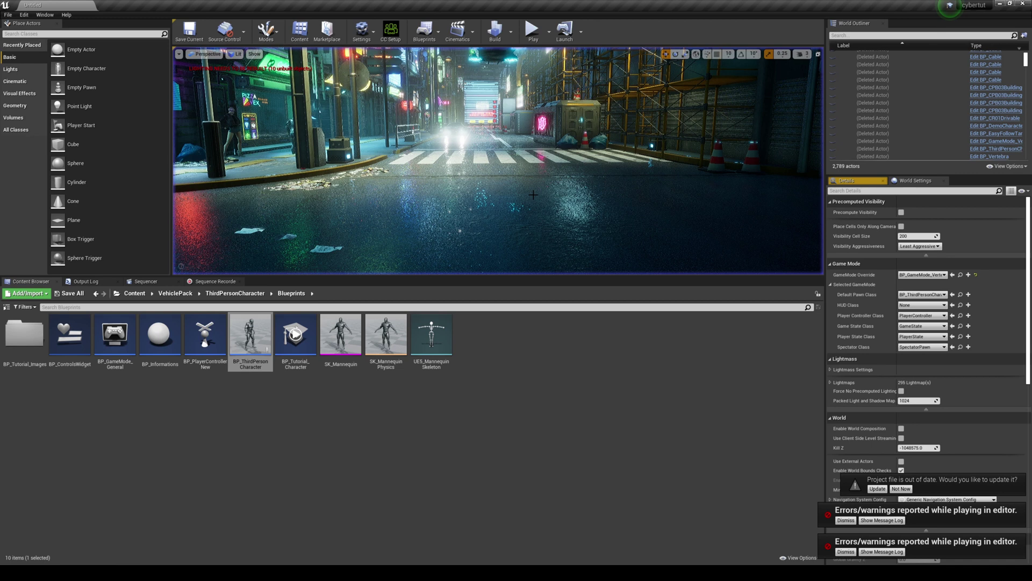
Step: Open the UE5_MannequinSkeleton asset and set its retargeting rig to the Humanoid rig
{"action": "right_click_drag", "start_coordinate": [534, 195], "coordinate": [519, 186]}
{"action": "left_click", "coordinate": [350, 392]}
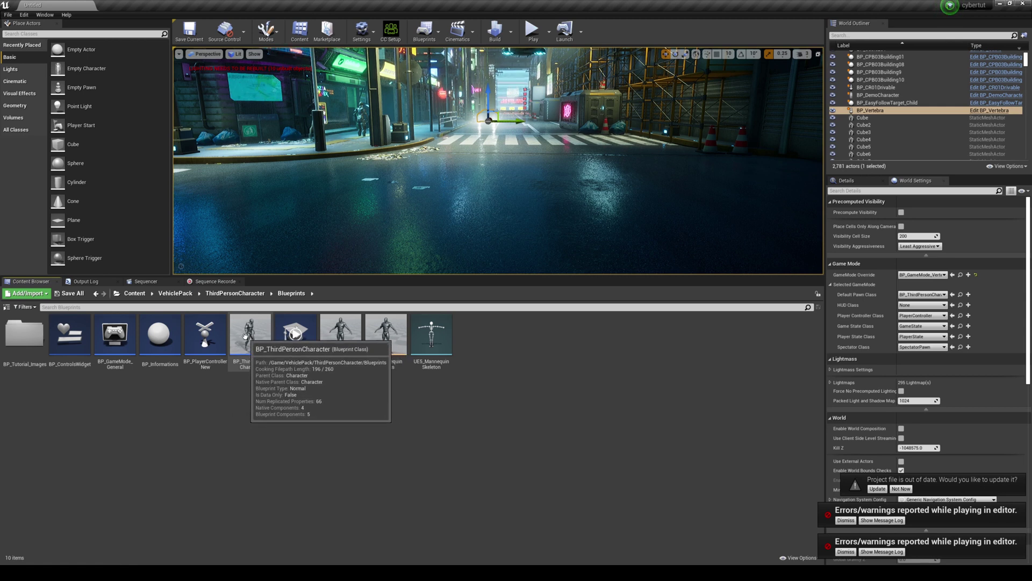
{"action": "left_click", "coordinate": [428, 340]}
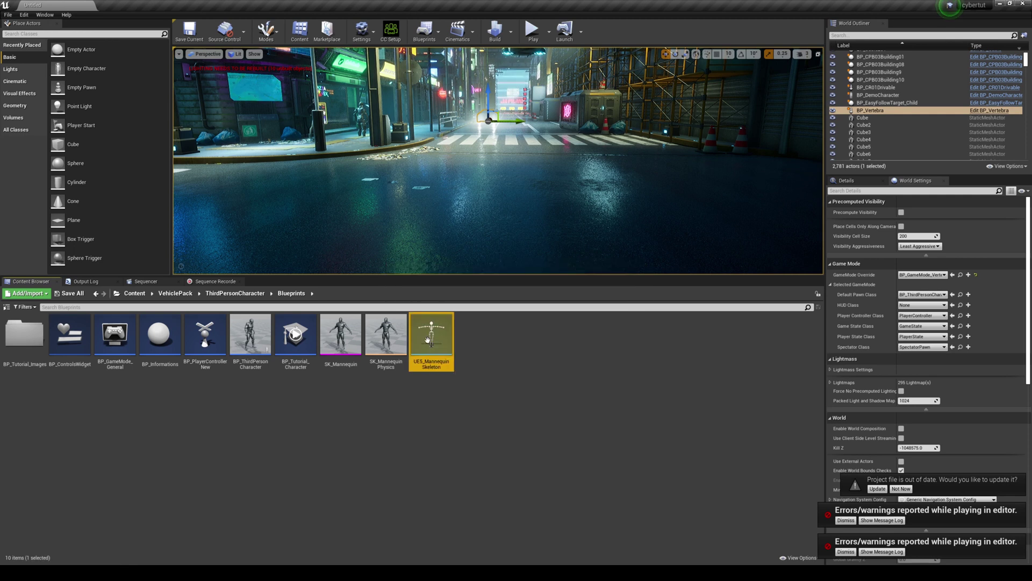
{"action": "double_click", "coordinate": [428, 340]}
{"action": "left_click", "coordinate": [100, 53]}
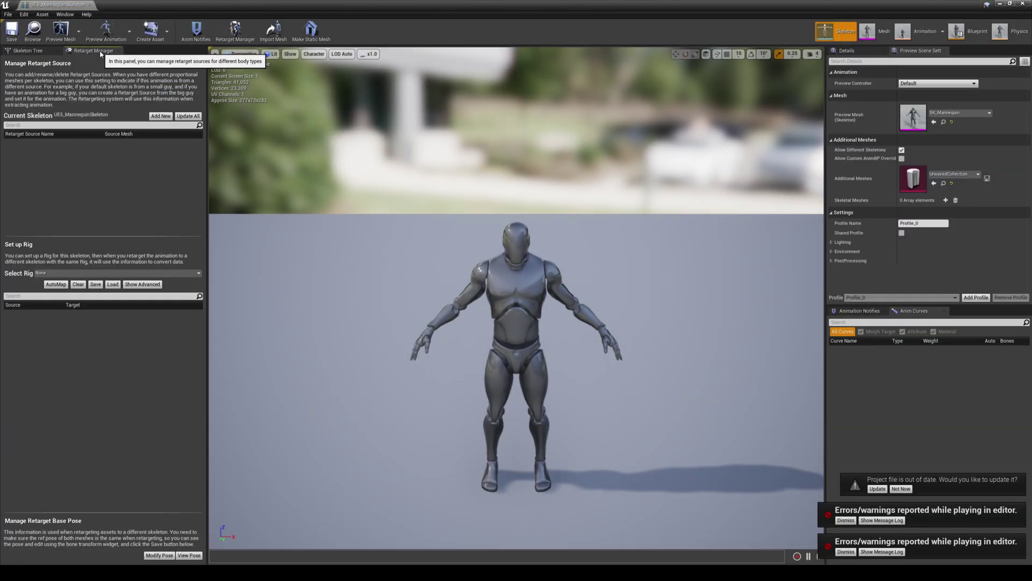
{"action": "left_click", "coordinate": [63, 274]}
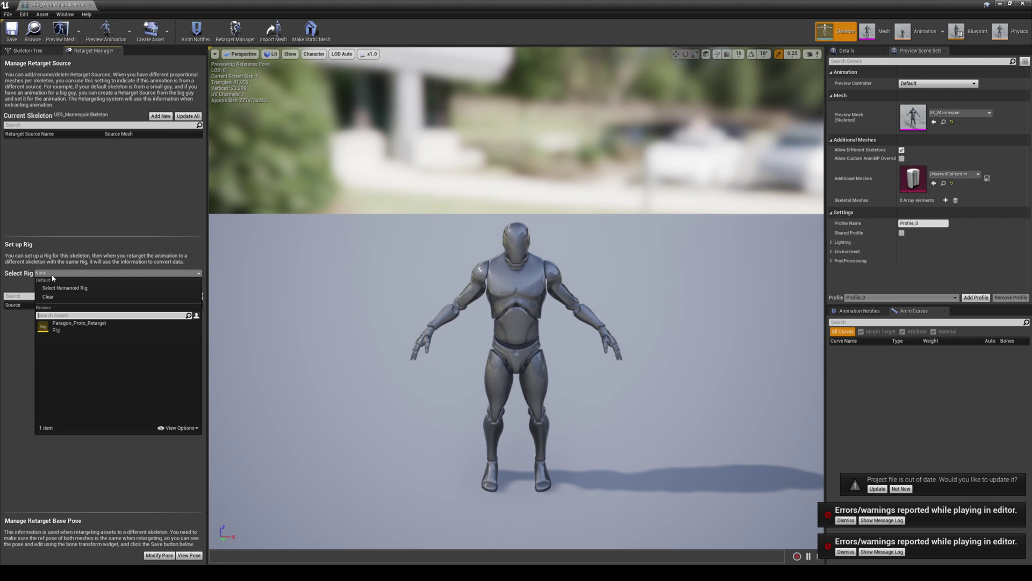
{"action": "left_click", "coordinate": [59, 285]}
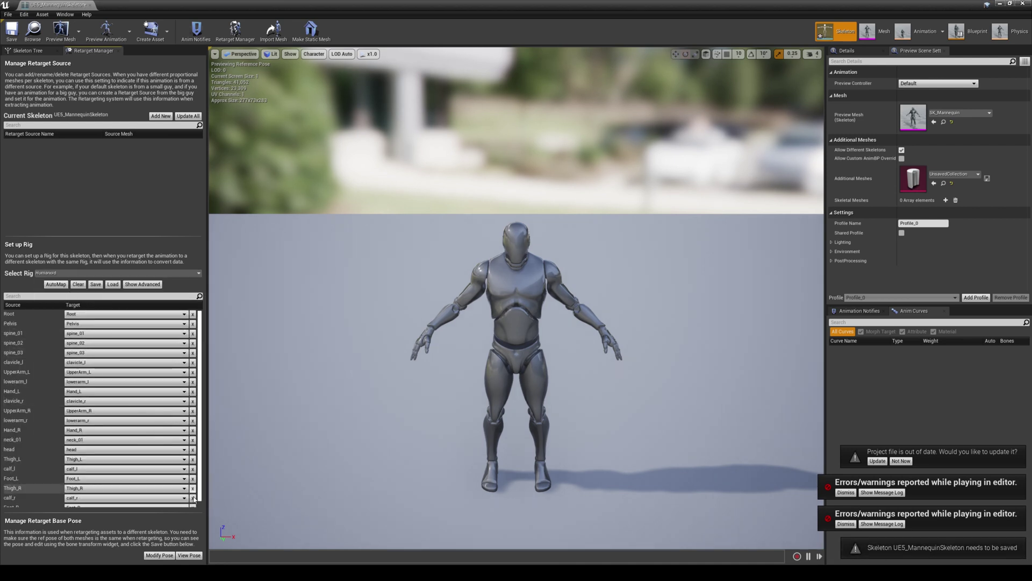
{"action": "left_click", "coordinate": [192, 556]}
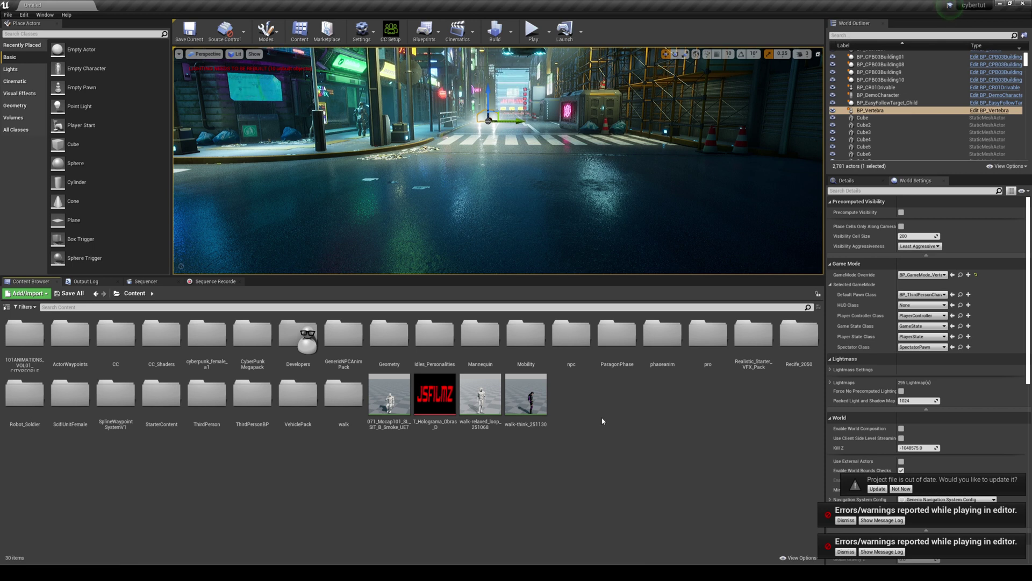
Step: Open jean3_Skeleton from the pro folder, compare its retargeting rig setup with the mannequin skeleton's, and return to the level editor
{"action": "double_click", "coordinate": [708, 334]}
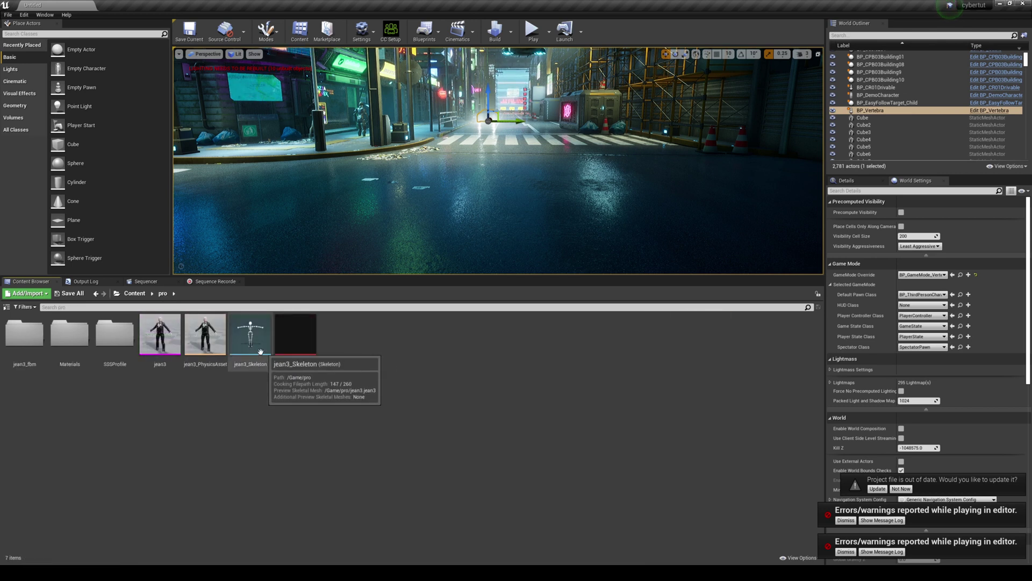
{"action": "double_click", "coordinate": [251, 344]}
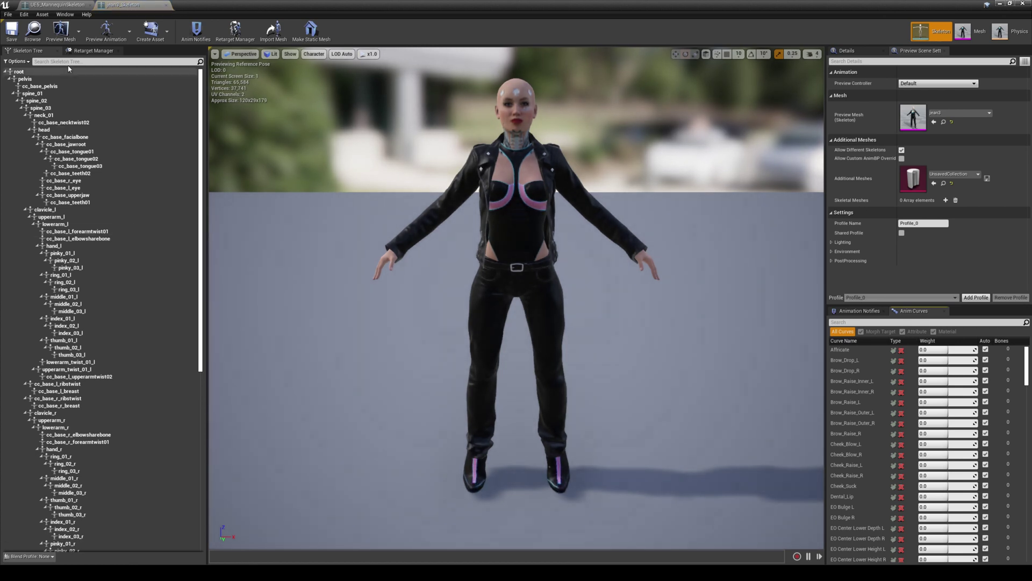
{"action": "left_click", "coordinate": [235, 30]}
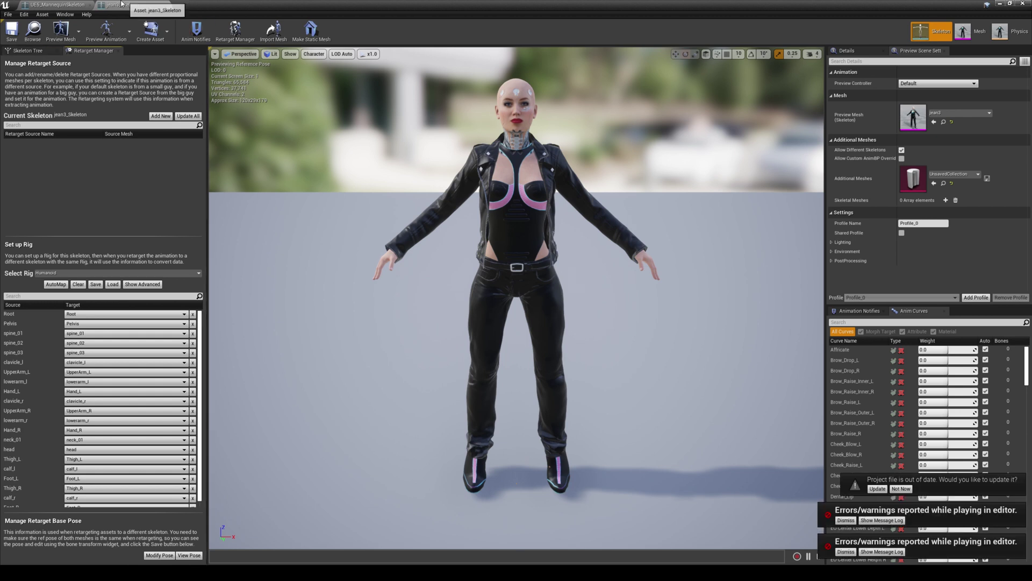
{"action": "left_click", "coordinate": [69, 5]}
{"action": "left_click", "coordinate": [151, 5]}
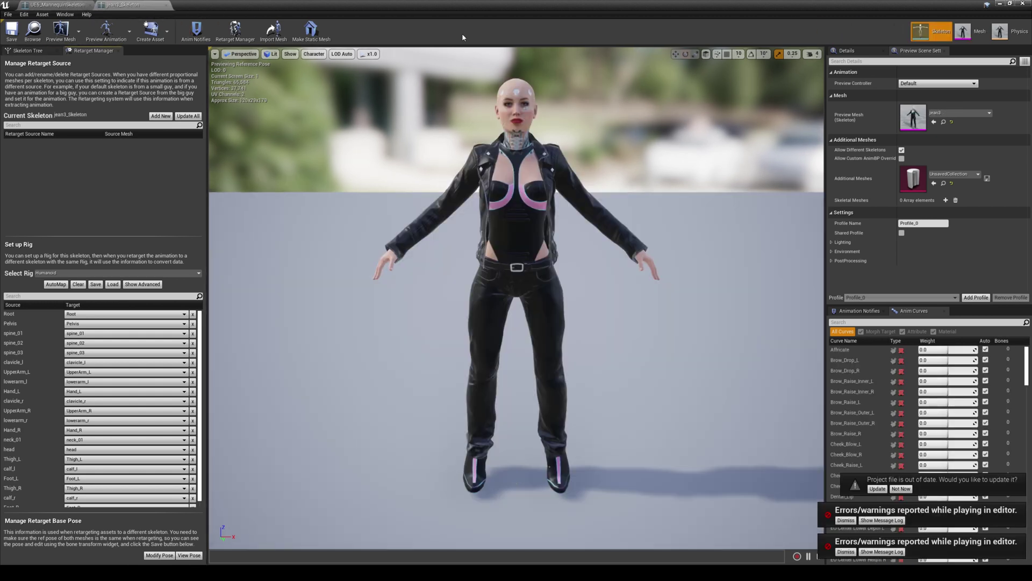
{"action": "left_click", "coordinate": [998, 5]}
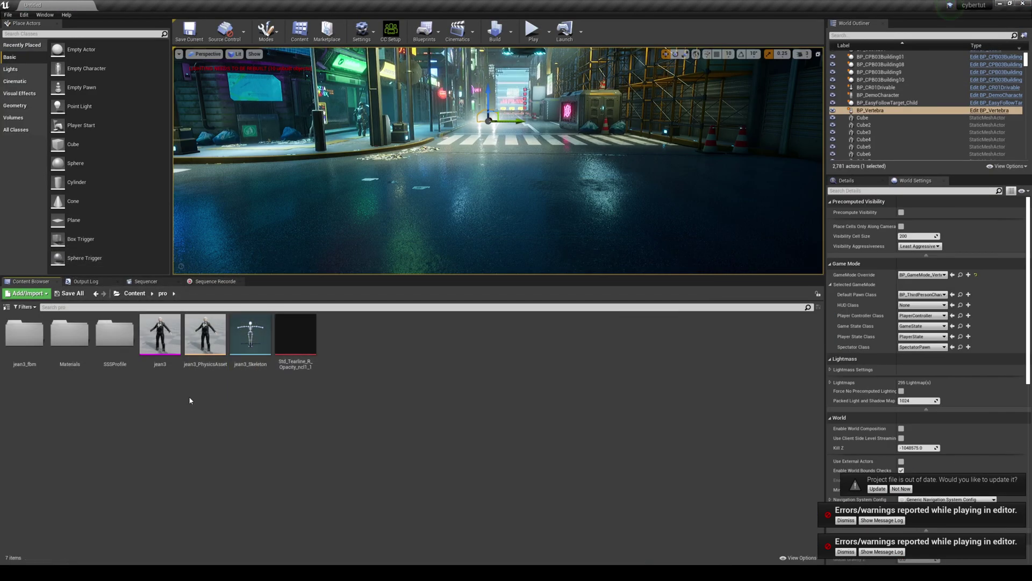
Step: Start assigning a different skeleton to the jean3 skeletal mesh and choose UE5_MannequinSkeleton as the target
{"action": "right_click", "coordinate": [148, 342]}
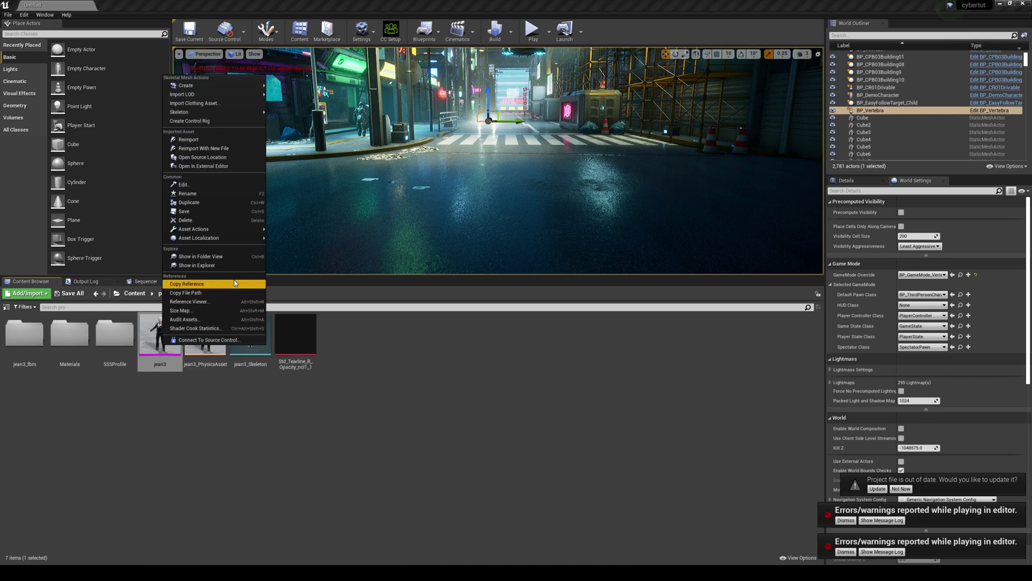
{"action": "mouse_move", "coordinate": [229, 114]}
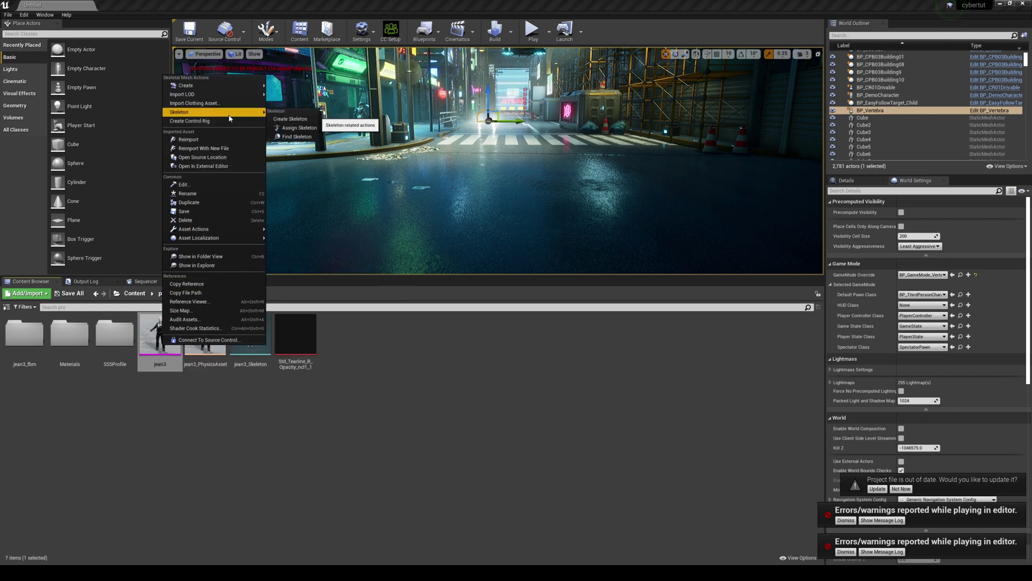
{"action": "left_click", "coordinate": [298, 127]}
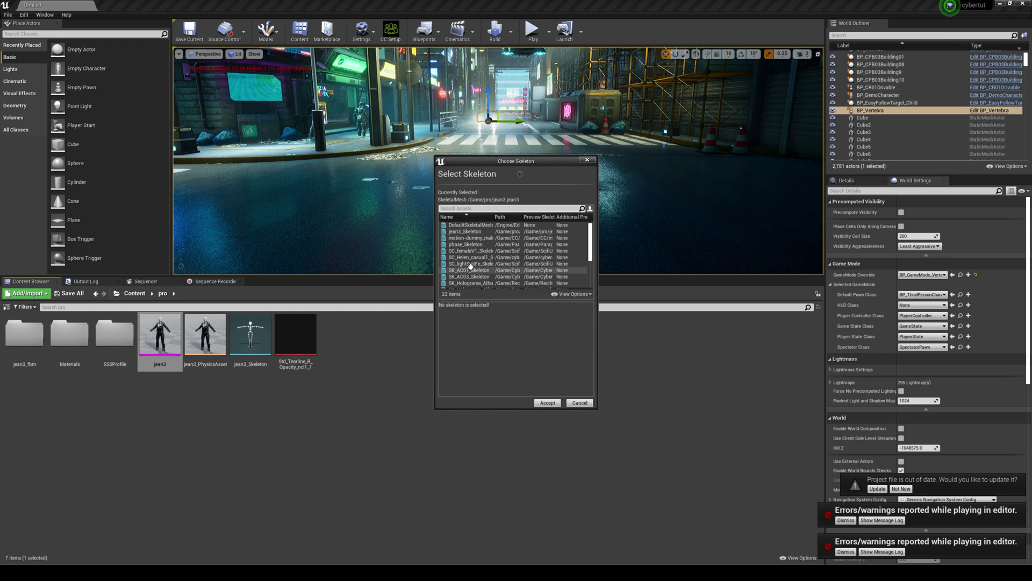
{"action": "left_click_drag", "start_coordinate": [596, 410], "coordinate": [780, 557]}
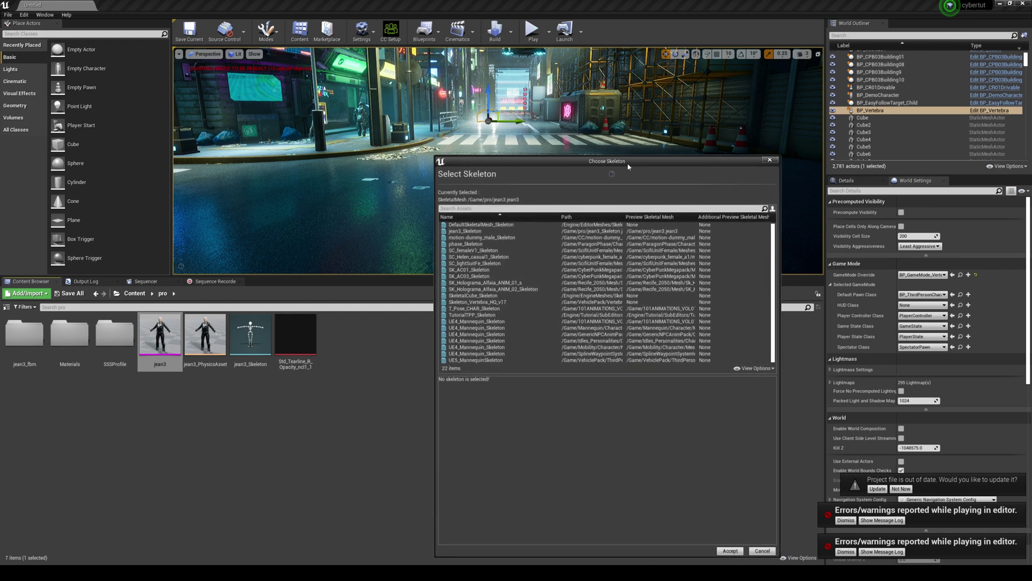
{"action": "left_click_drag", "start_coordinate": [600, 163], "coordinate": [525, 125]}
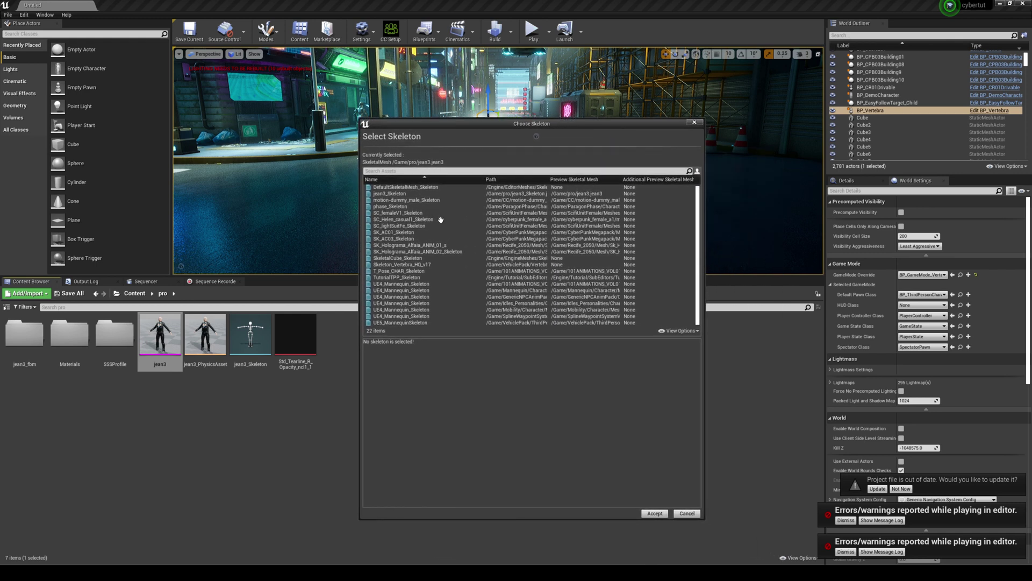
{"action": "left_click", "coordinate": [392, 323]}
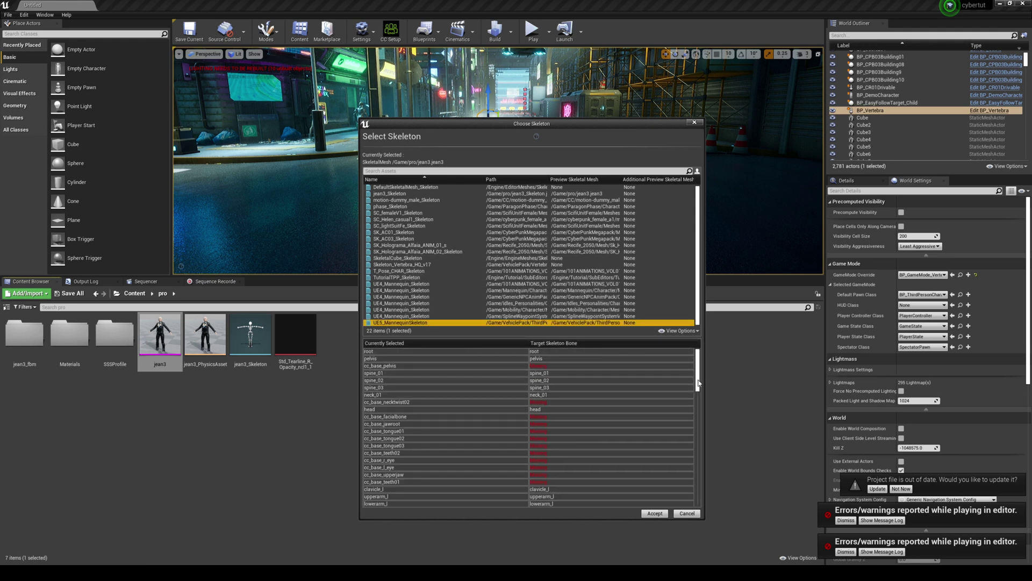
Step: Examine the bone mapping list between jean3's bones and the target mannequin skeleton's bones
{"action": "left_click_drag", "start_coordinate": [698, 380], "coordinate": [697, 382]}
{"action": "scroll", "coordinate": [564, 371], "scroll_direction": "up", "scroll_amount": 1}
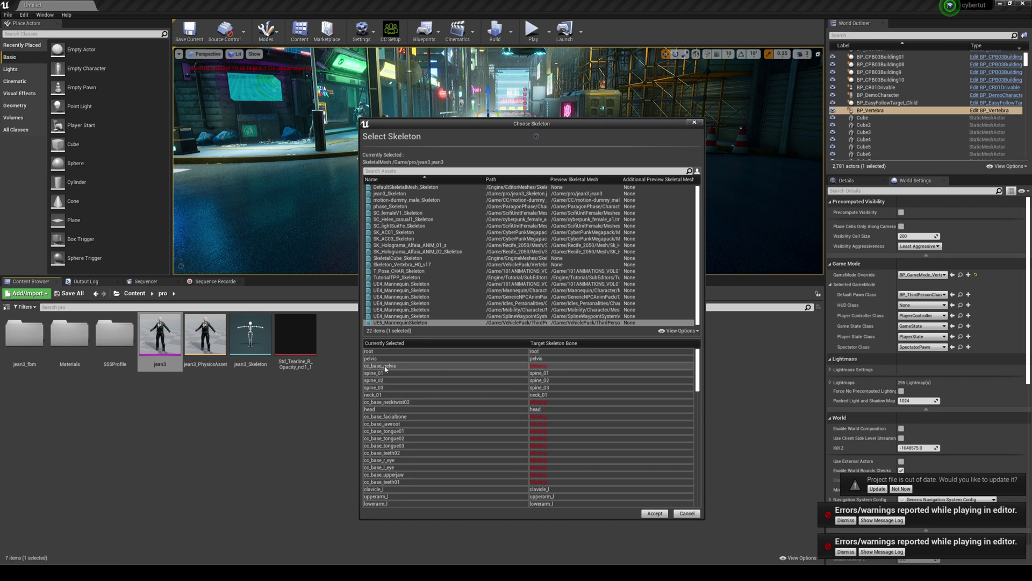
{"action": "scroll", "coordinate": [403, 422], "scroll_direction": "down", "scroll_amount": 5}
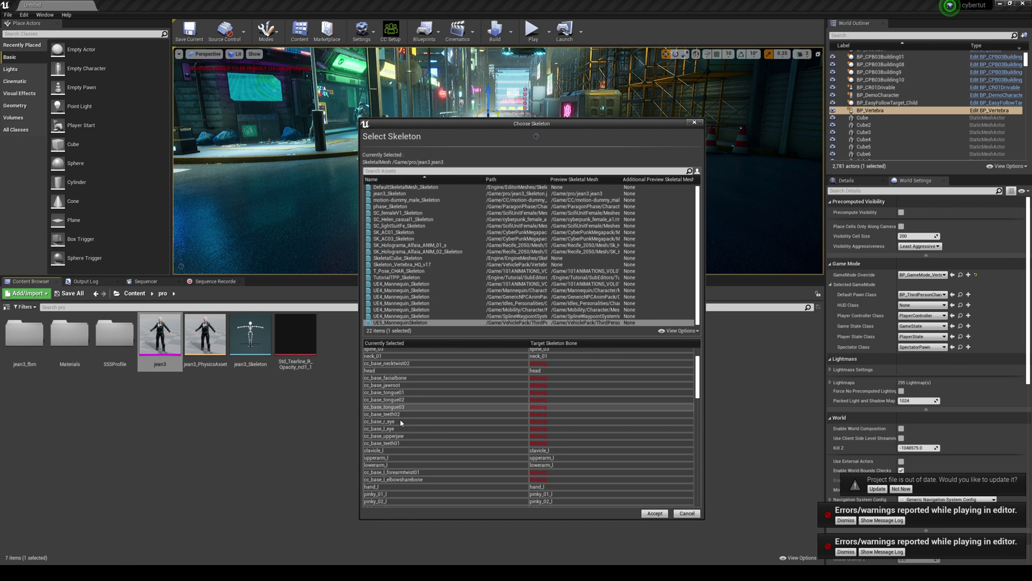
{"action": "scroll", "coordinate": [502, 429], "scroll_direction": "down", "scroll_amount": 3}
{"action": "scroll", "coordinate": [453, 422], "scroll_direction": "up", "scroll_amount": 10}
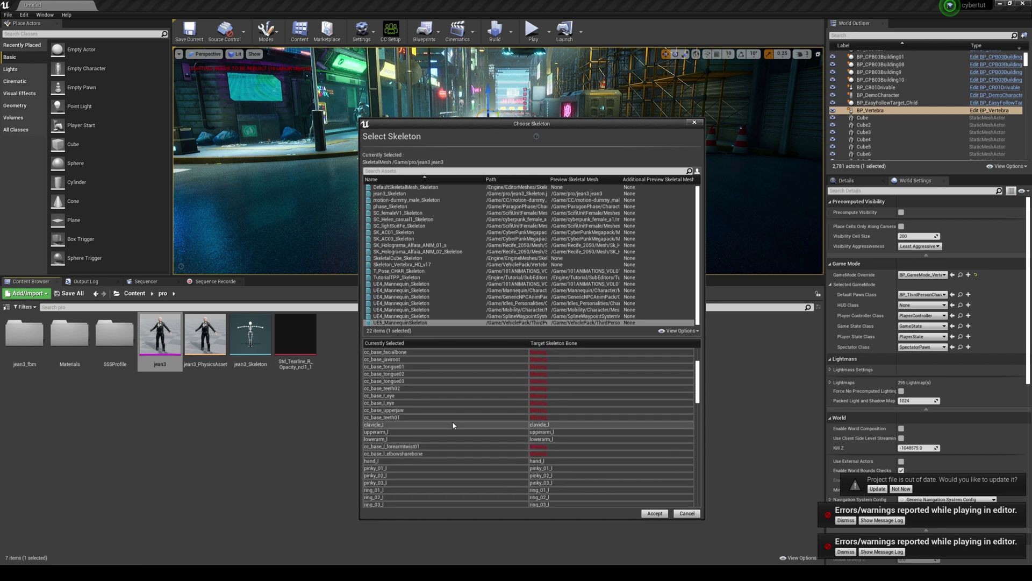
{"action": "scroll", "coordinate": [417, 415], "scroll_direction": "down", "scroll_amount": 2}
{"action": "scroll", "coordinate": [414, 418], "scroll_direction": "down", "scroll_amount": 2}
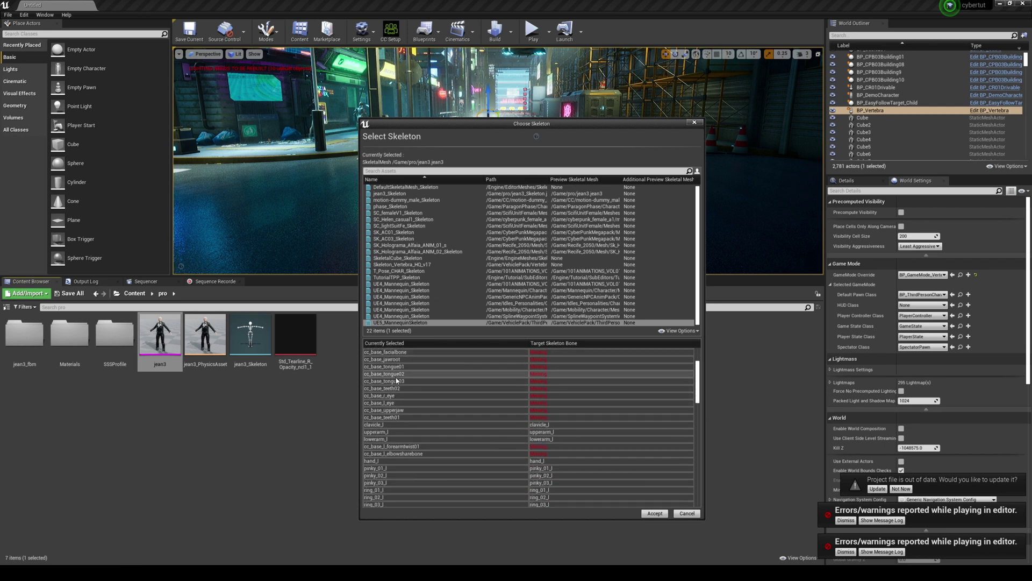
{"action": "scroll", "coordinate": [405, 404], "scroll_direction": "down", "scroll_amount": 8}
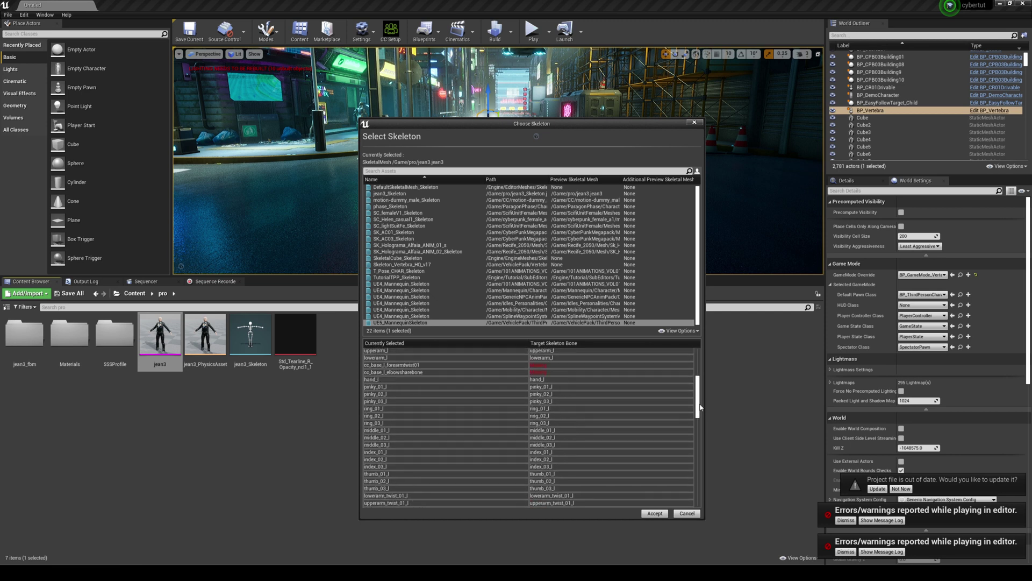
{"action": "scroll", "coordinate": [556, 425], "scroll_direction": "up", "scroll_amount": 4}
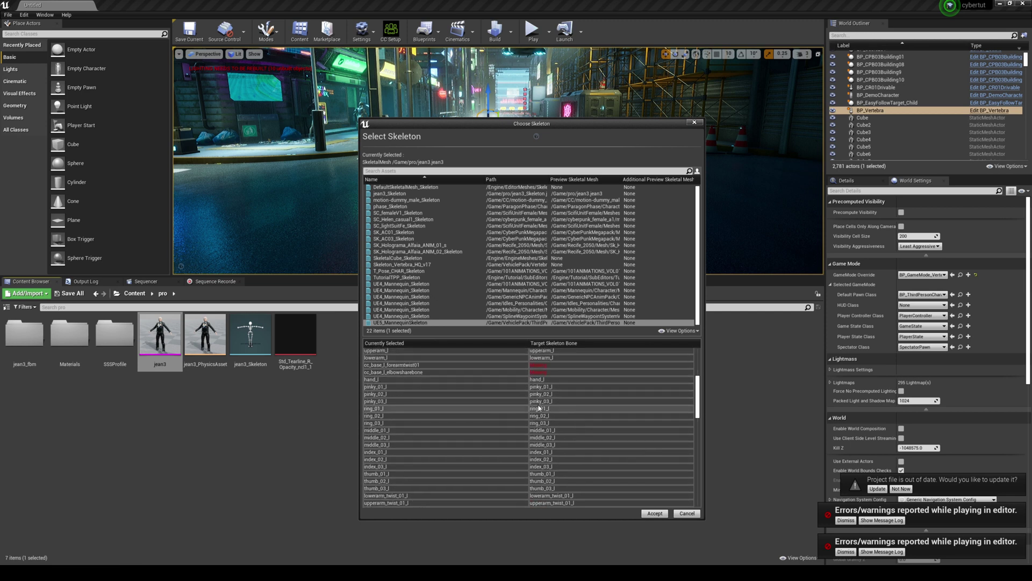
{"action": "scroll", "coordinate": [700, 408], "scroll_direction": "down", "scroll_amount": 1}
{"action": "scroll", "coordinate": [699, 409], "scroll_direction": "up", "scroll_amount": 6}
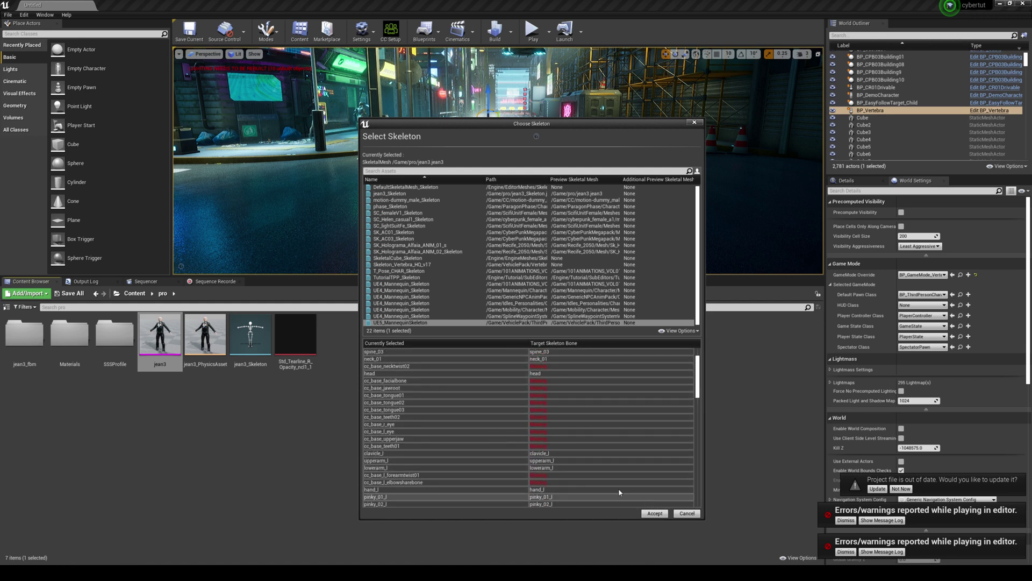
Step: Accept the skeleton assignment, merge all the listed cc_base bones into the skeleton, and save all modified assets
{"action": "left_click", "coordinate": [652, 512]}
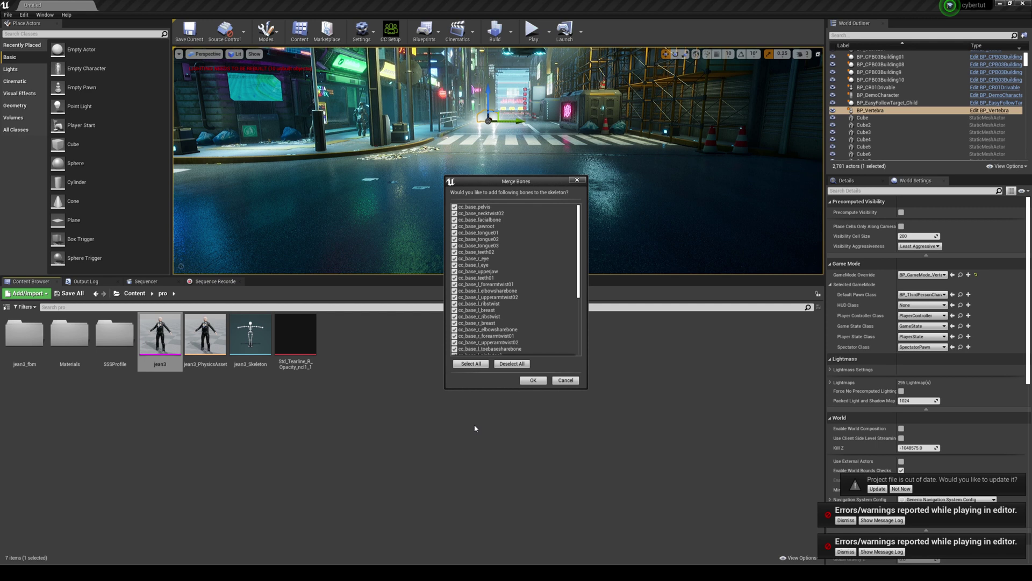
{"action": "left_click", "coordinate": [532, 379]}
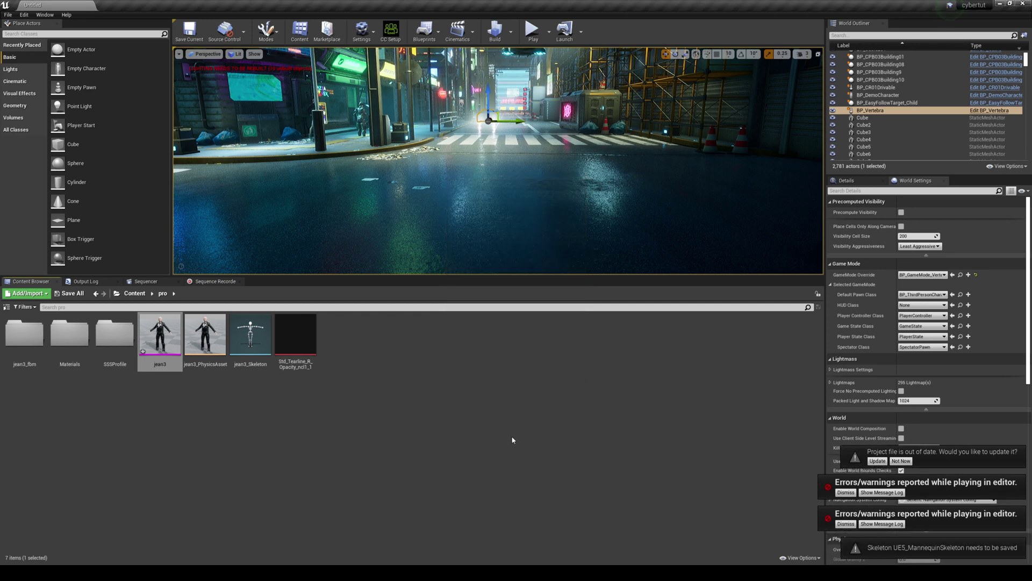
{"action": "left_click", "coordinate": [70, 293]}
{"action": "left_click", "coordinate": [574, 359]}
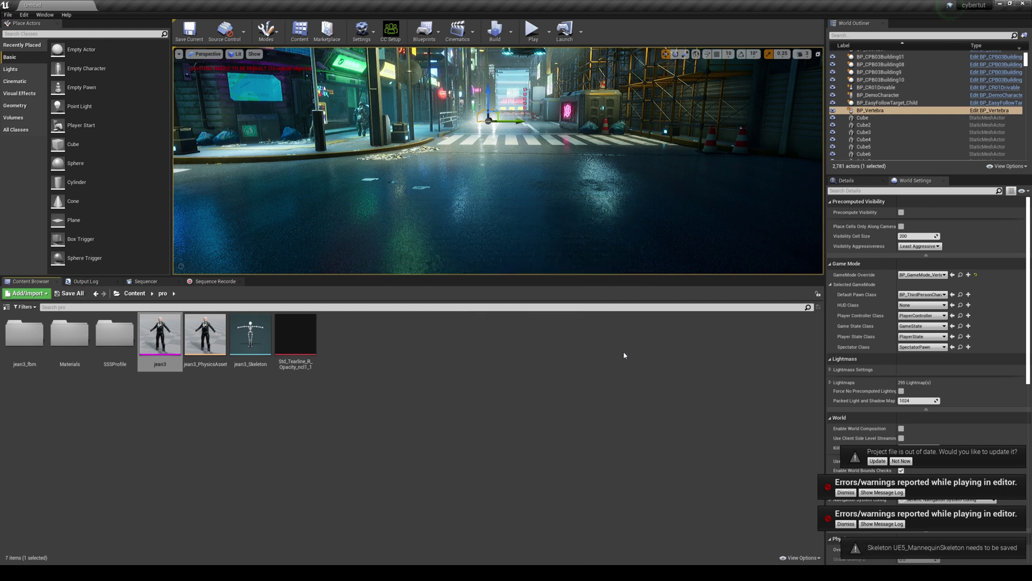
Step: Return to the root Content folder and run a short play session of the level
{"action": "left_click", "coordinate": [134, 293]}
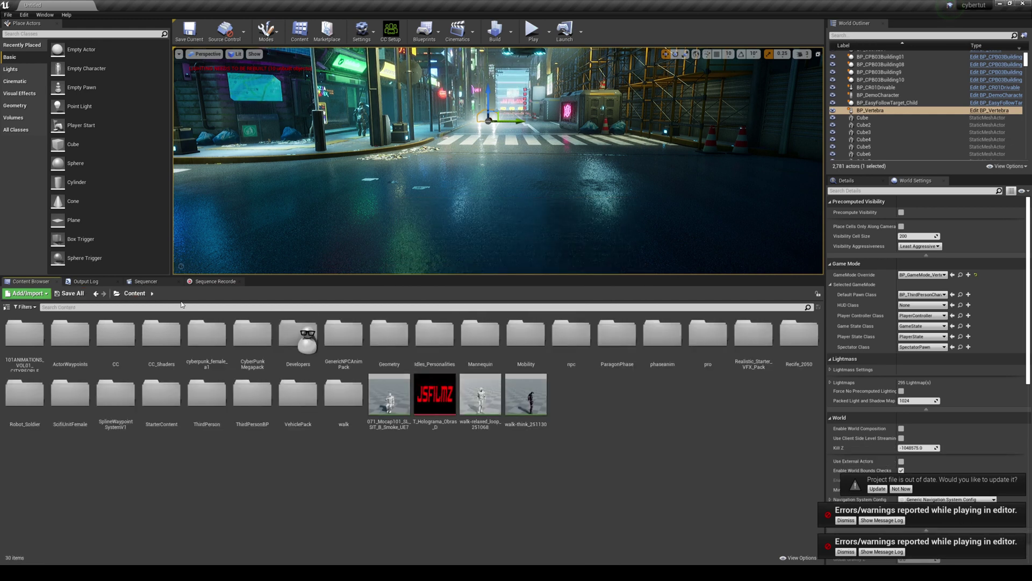
{"action": "key", "text": "alt+p"}
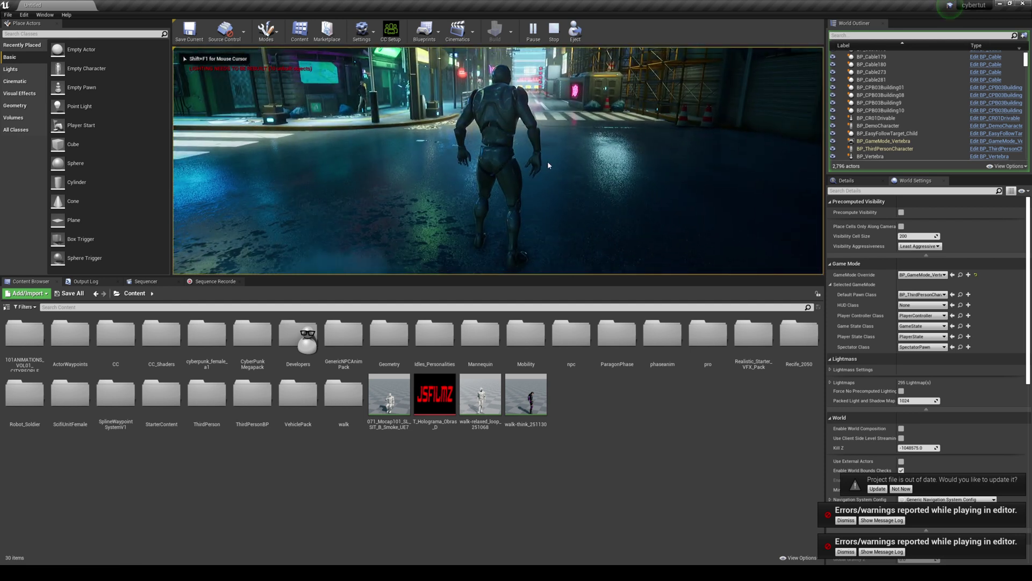
{"action": "key", "text": "Escape"}
Step: Open the BP_ThirdPersonCharacter blueprint from VehiclePack/ThirdPersonCharacter/Blueprints and display its character model in 3D
{"action": "double_click", "coordinate": [297, 400]}
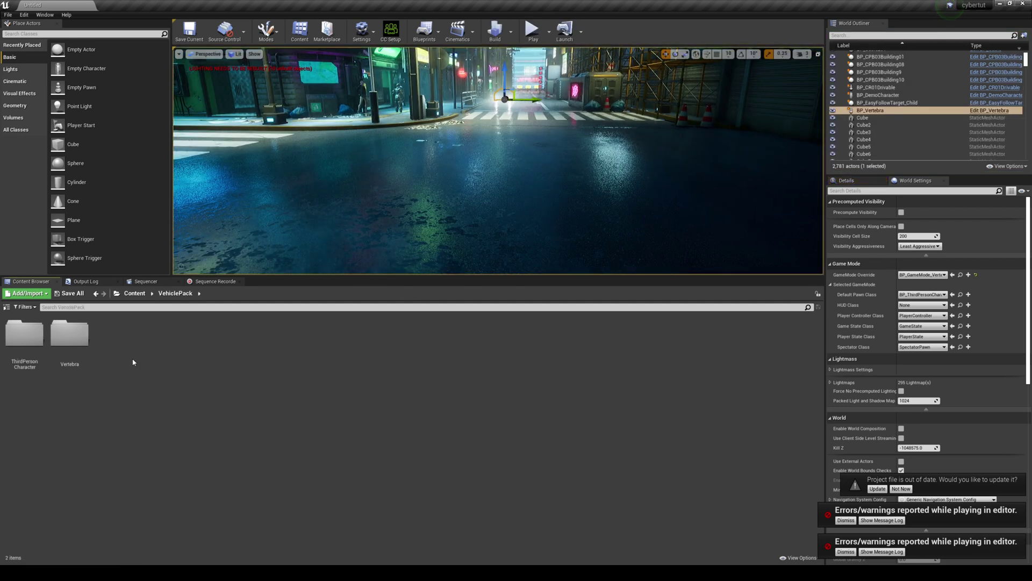
{"action": "double_click", "coordinate": [24, 336]}
{"action": "double_click", "coordinate": [70, 334]}
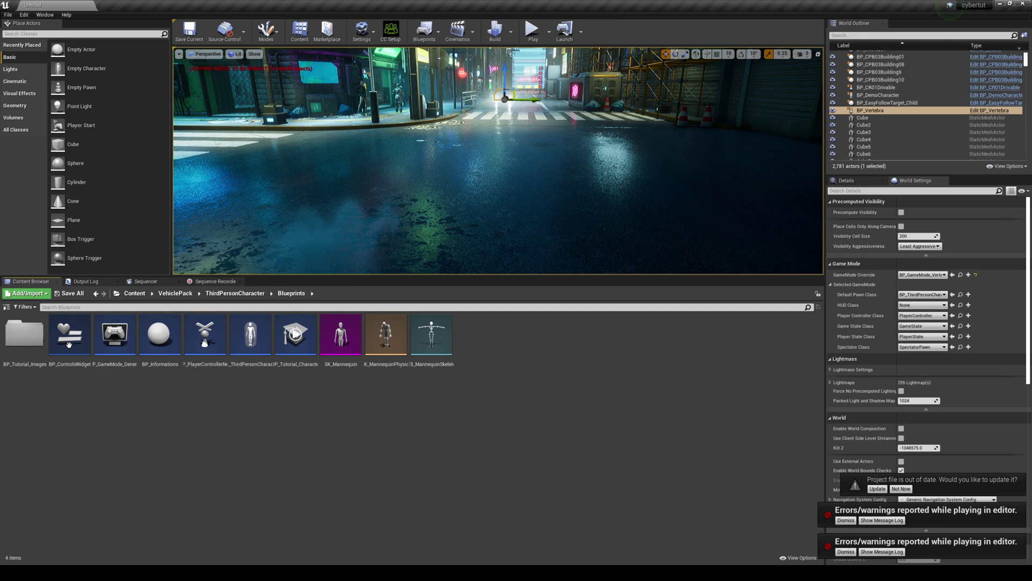
{"action": "double_click", "coordinate": [250, 338]}
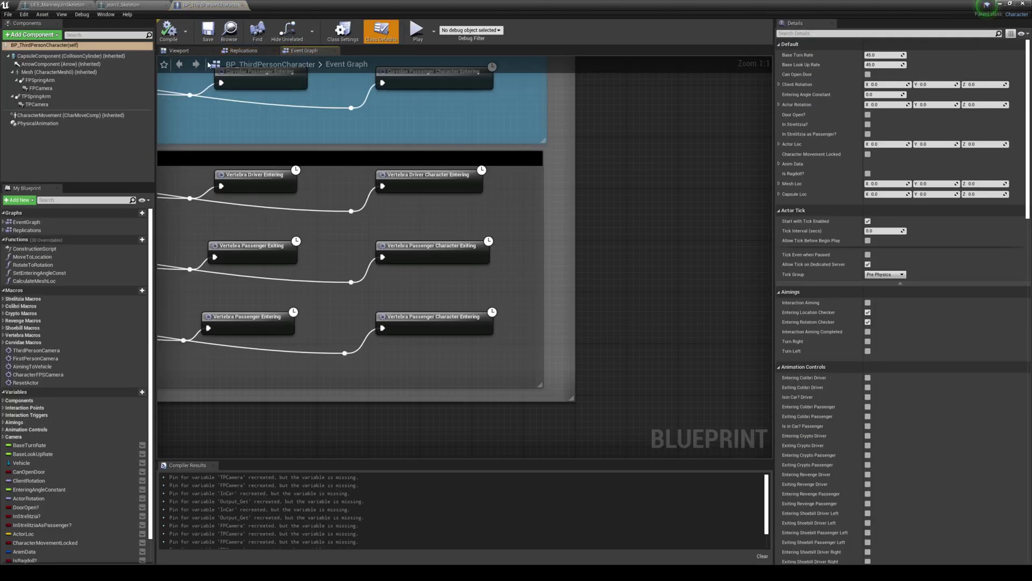
{"action": "left_click", "coordinate": [185, 55]}
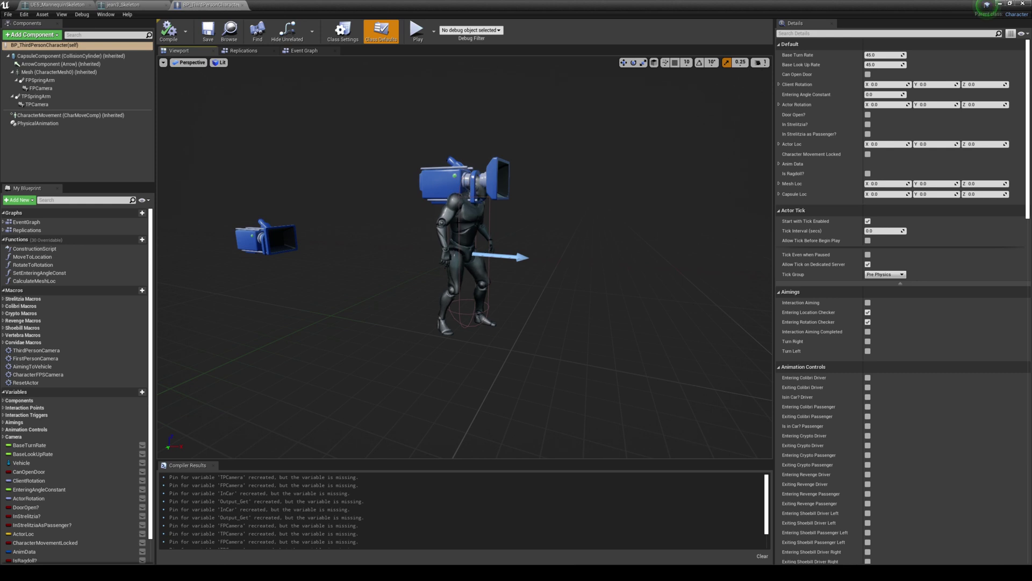
Step: Set the skeletal mesh of the character's Mesh component to jean3 in place of the mannequin
{"action": "left_click", "coordinate": [467, 217]}
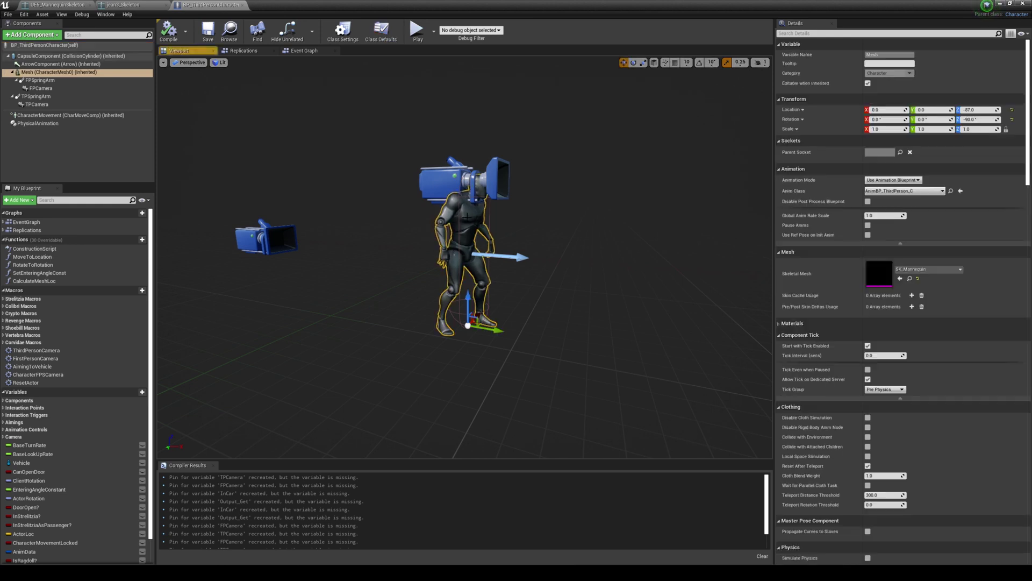
{"action": "left_click", "coordinate": [929, 269]}
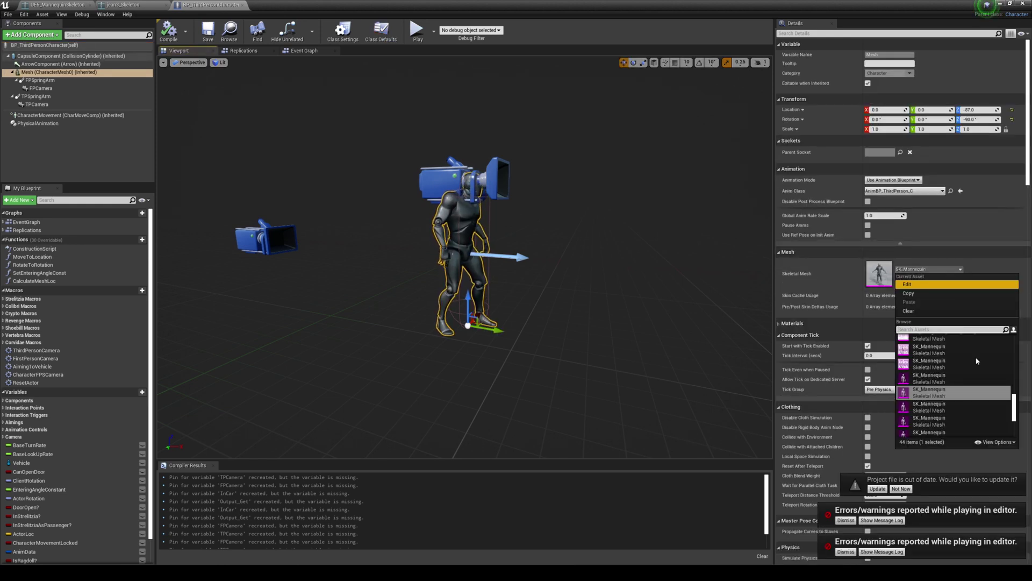
{"action": "scroll", "coordinate": [946, 377], "scroll_direction": "up", "scroll_amount": 10}
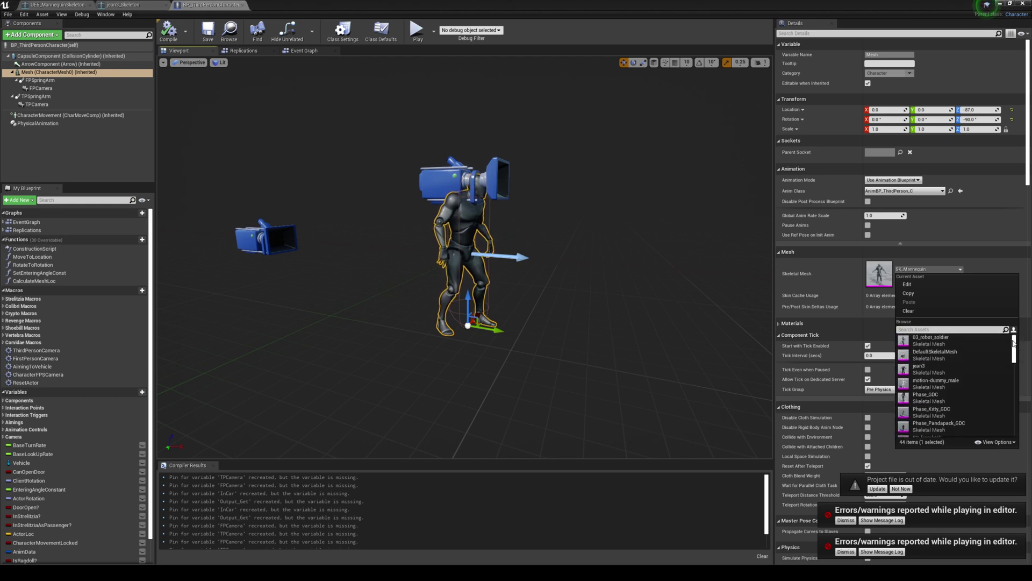
{"action": "left_click", "coordinate": [928, 368]}
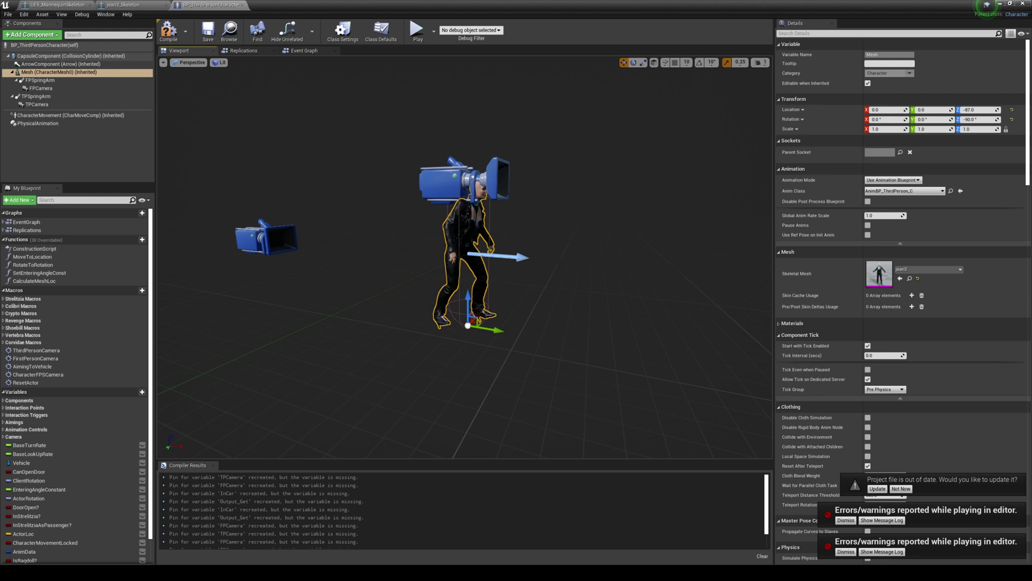
Step: Compile and save the BP_ThirdPersonCharacter blueprint and return to the level editor
{"action": "left_click", "coordinate": [168, 29]}
{"action": "left_click", "coordinate": [207, 30]}
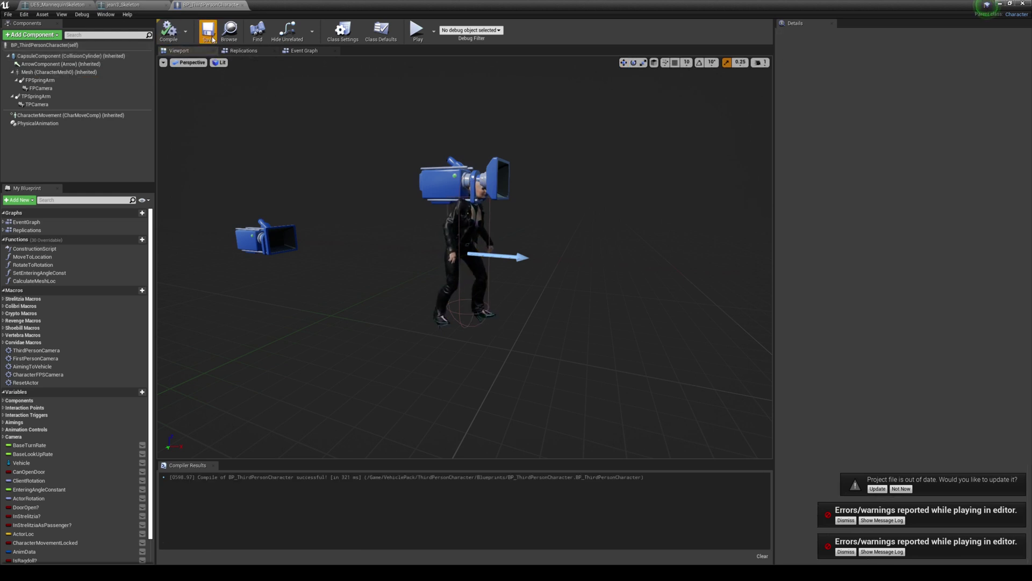
{"action": "left_click", "coordinate": [998, 3]}
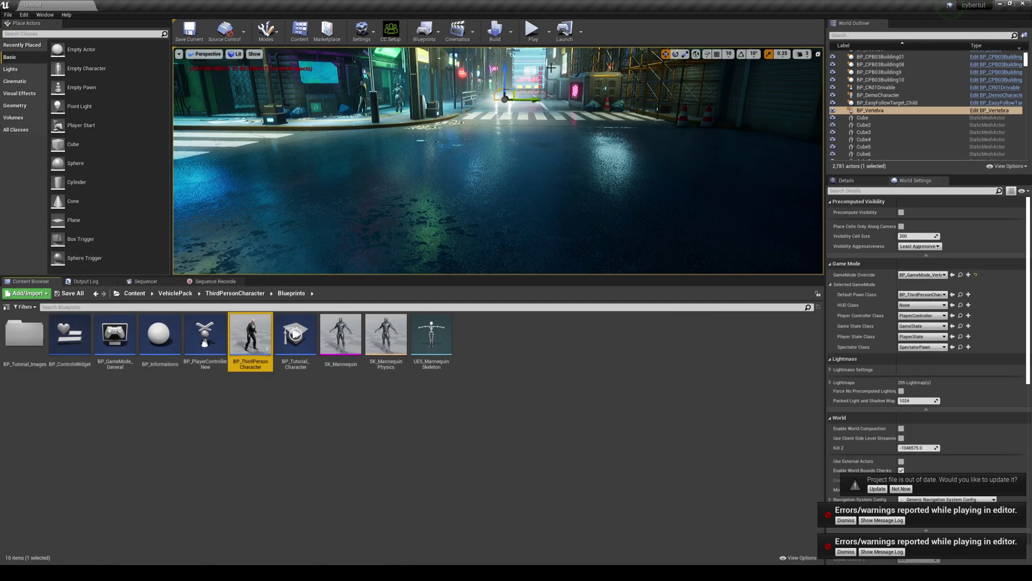
Step: Play-test the level by walking the character to the parked car and getting in, and end the session
{"action": "left_click", "coordinate": [533, 31]}
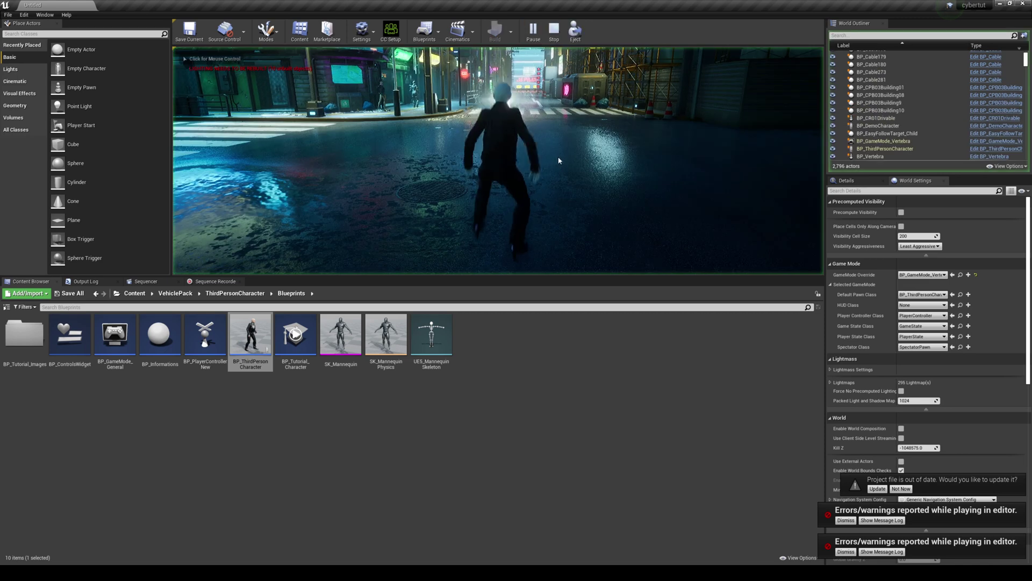
{"action": "key", "text": "w"}
{"action": "key", "text": "w"}
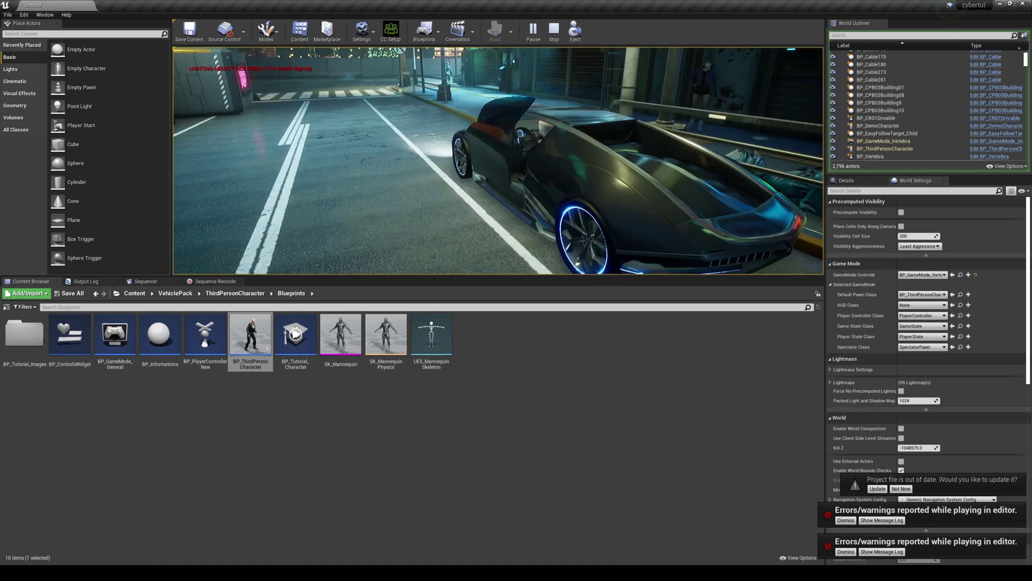
{"action": "key", "text": "e"}
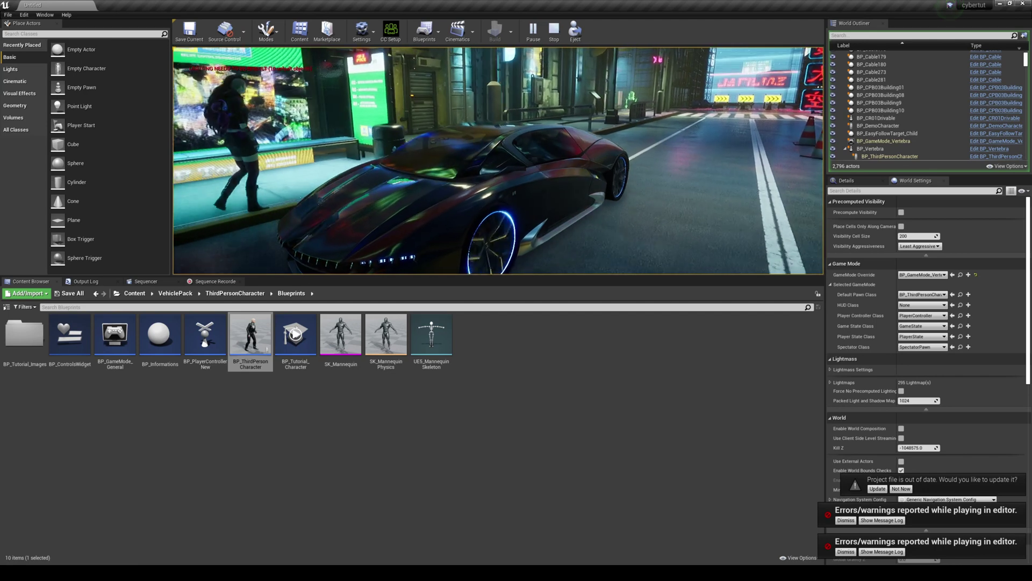
{"action": "key", "text": "Escape"}
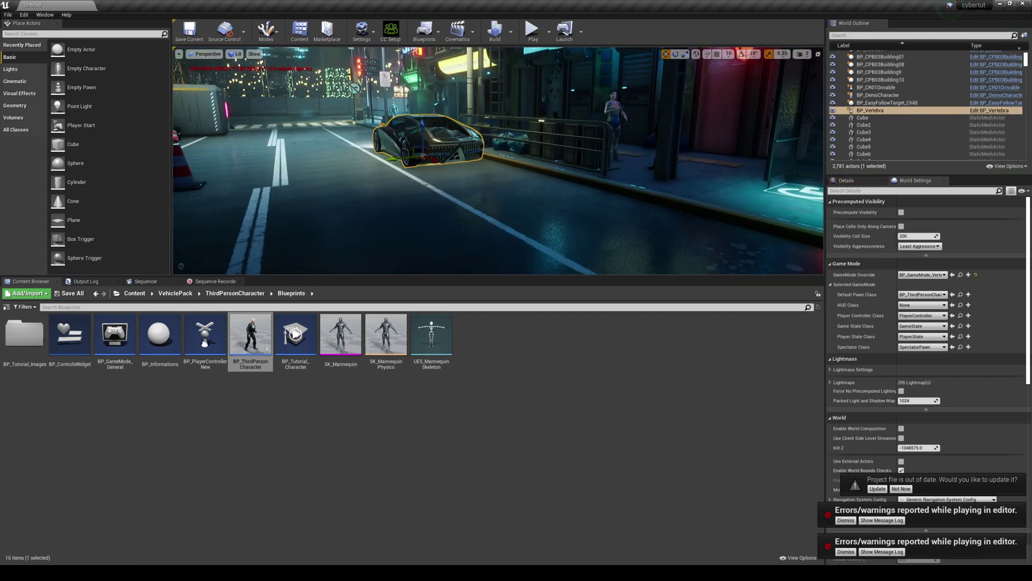